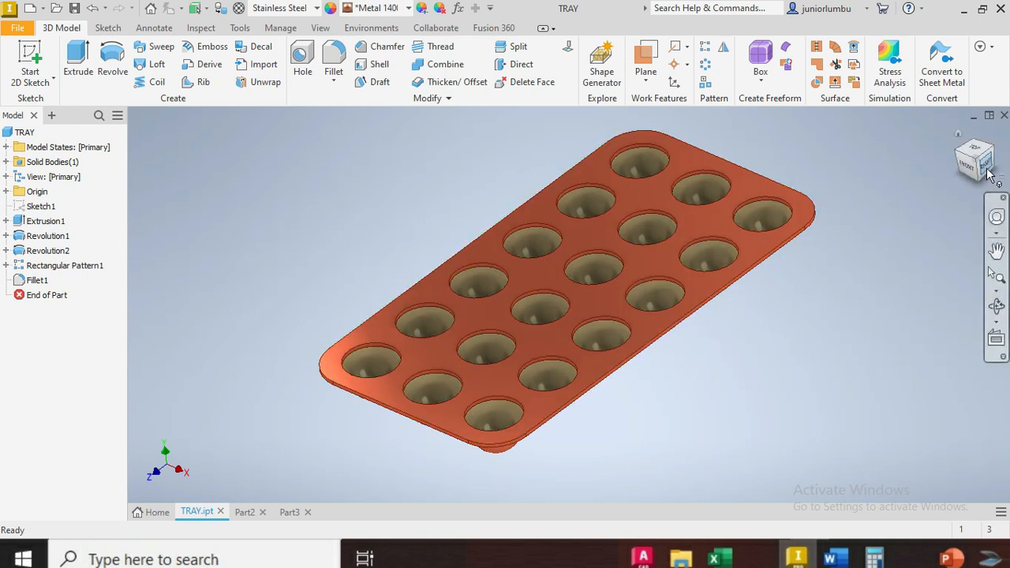
Create a new metric part file from the Standard (mm).ipt template
drag(972, 166, 710, 161)
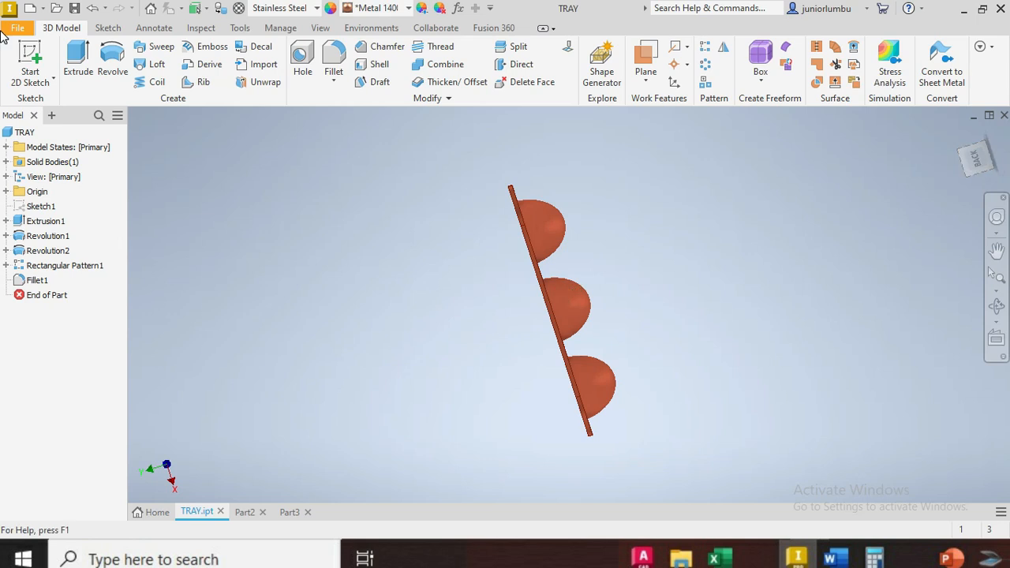
drag(973, 163, 923, 161)
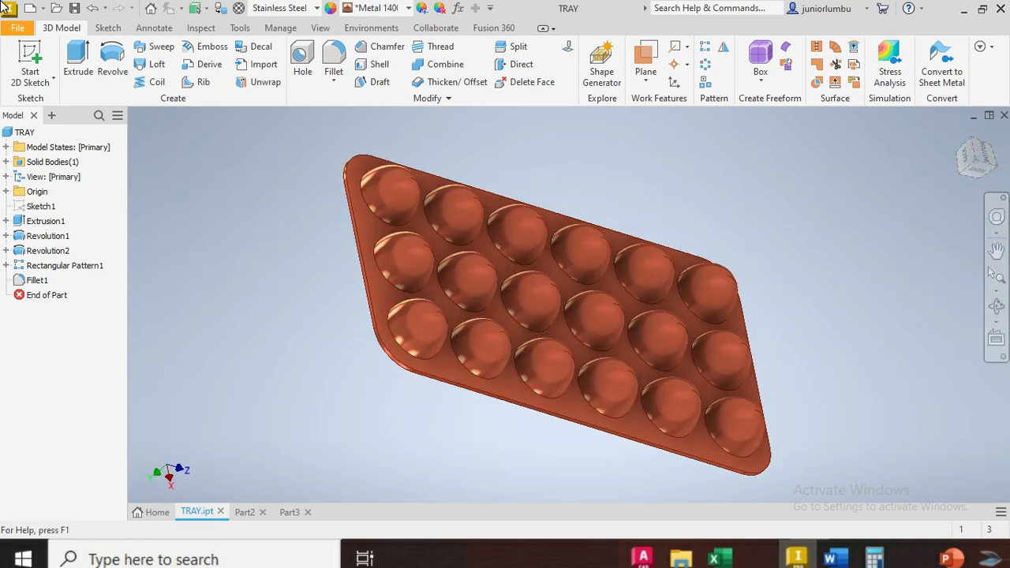
click(35, 9)
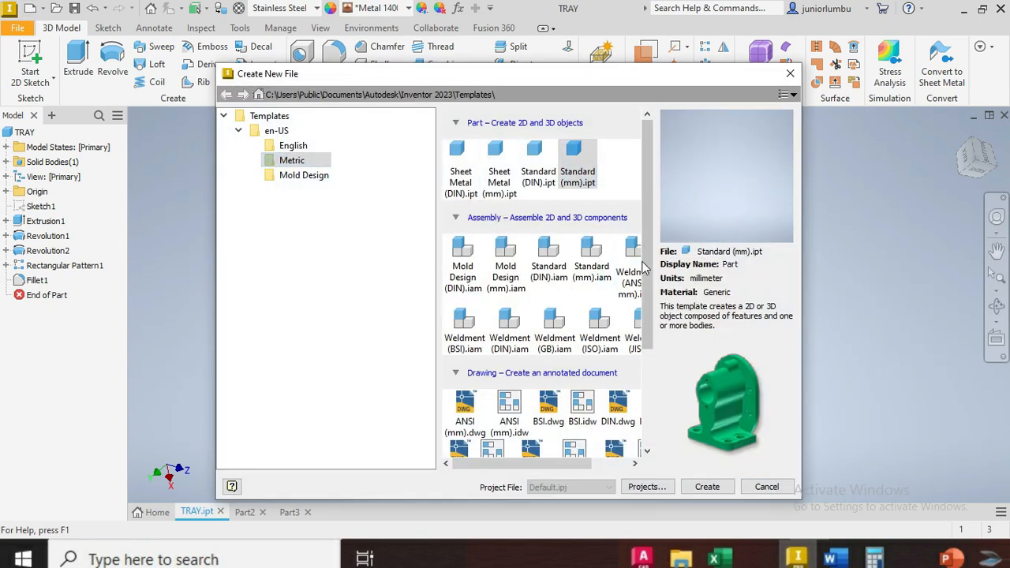
click(710, 486)
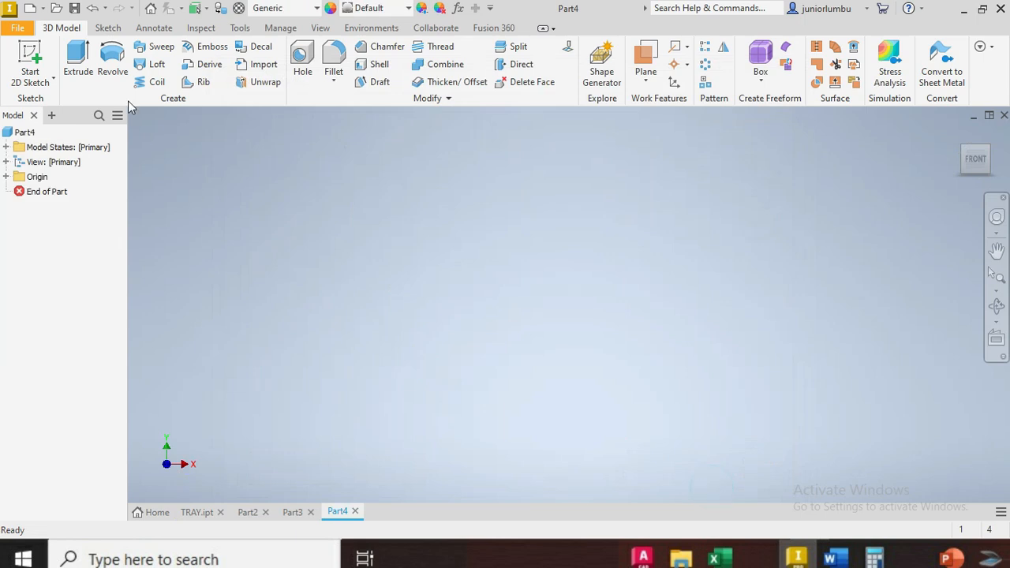
Start a sketch on the YZ plane and draw a thin rectangle about 24 mm long from the horizontal axis to the vertical axis
click(108, 27)
click(191, 55)
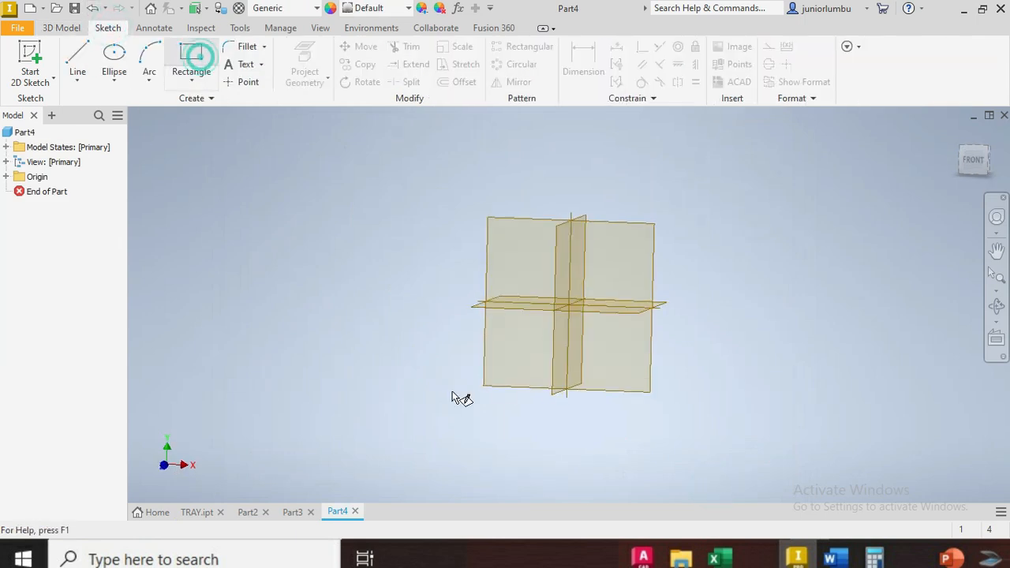
click(519, 296)
click(290, 304)
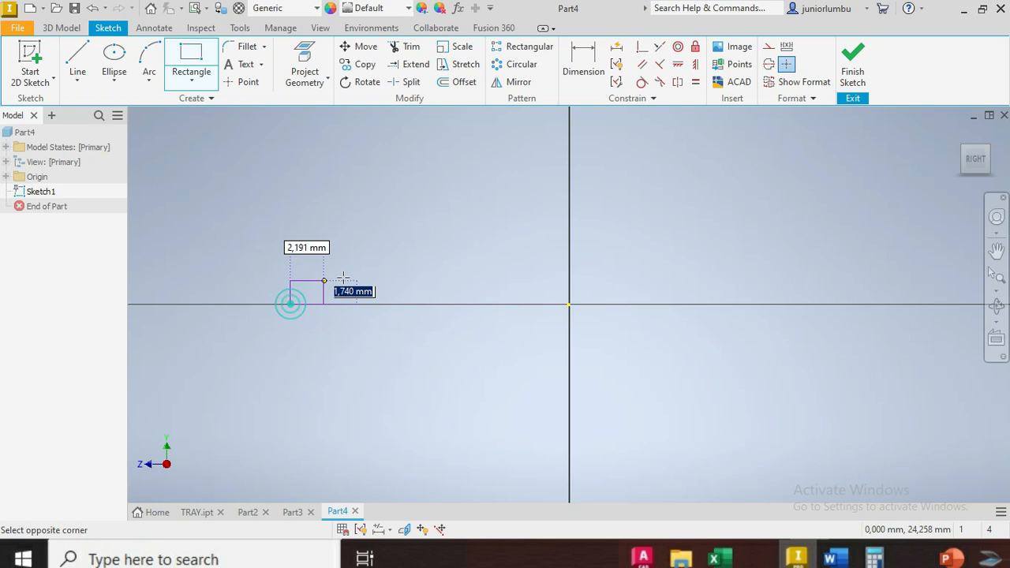
click(569, 285)
Dimension the rectangle to 372 mm long and 3 mm high
click(593, 62)
click(475, 305)
click(464, 360)
text(372)
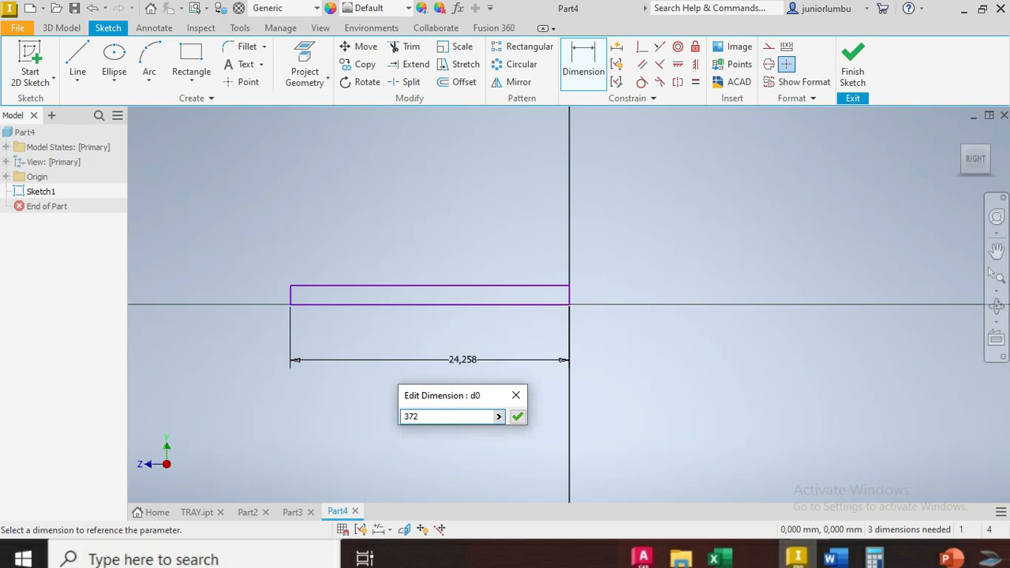
key(Return)
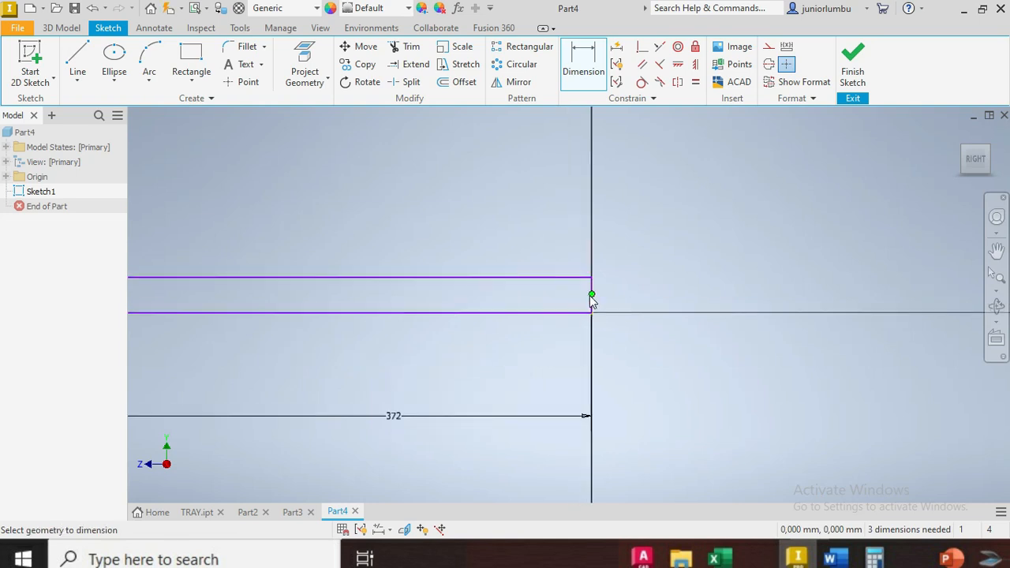
click(591, 43)
click(590, 282)
click(649, 300)
text(1)
key(Return)
Draw a nearly vertical line crossing the rectangle close to its end away from the origin
scroll(705, 330, down, 5)
scroll(624, 318, down, 3)
click(115, 53)
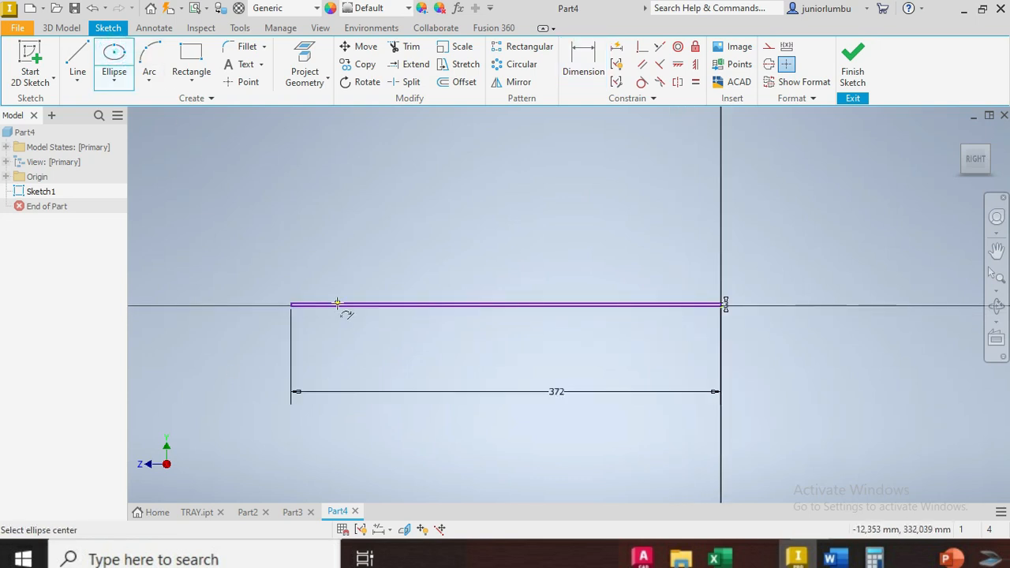
scroll(328, 305, down, 5)
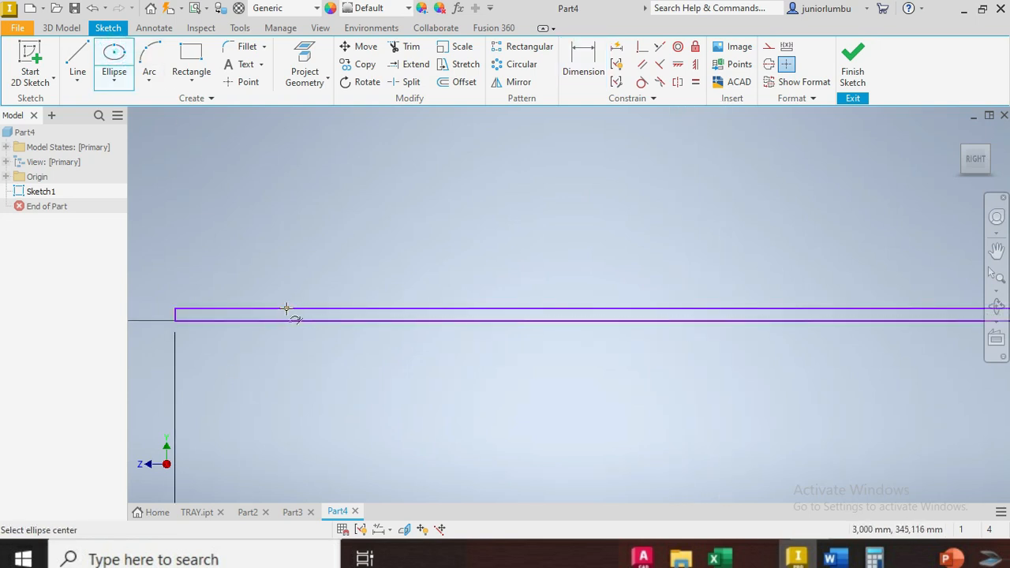
click(78, 54)
click(335, 206)
click(328, 469)
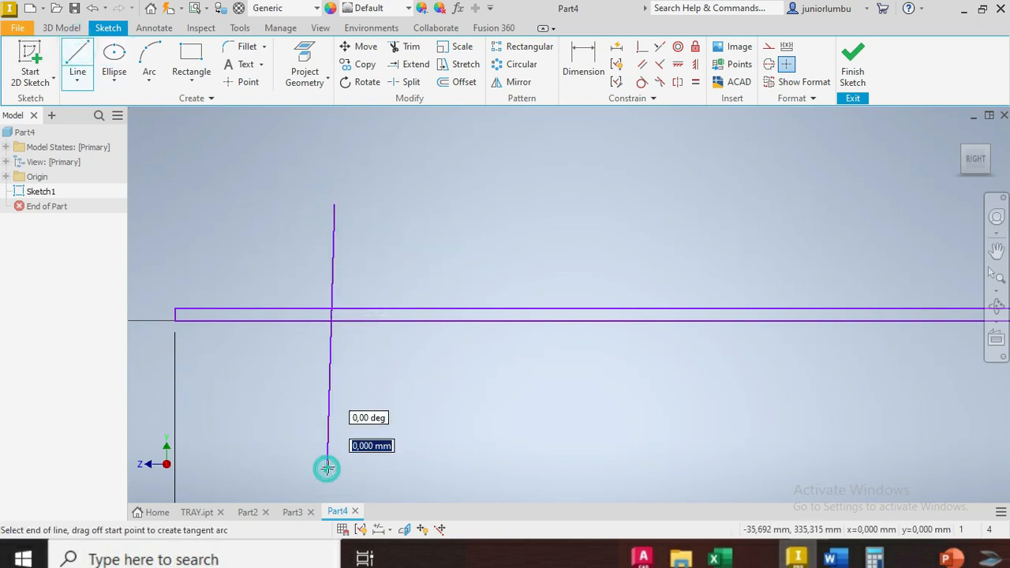
Constrain the crossing line perpendicular to the rectangle's long upper edge
click(643, 50)
click(659, 66)
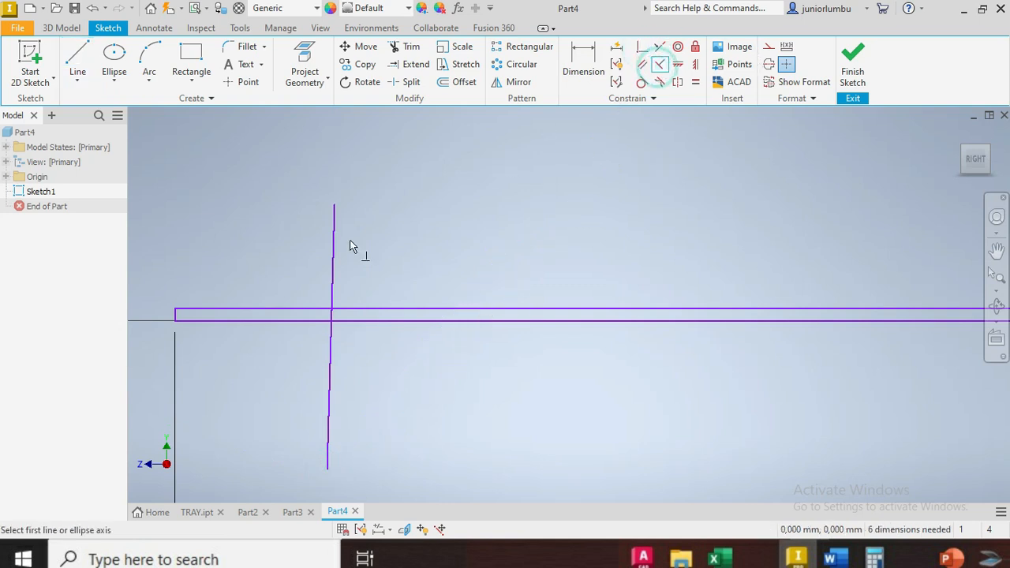
click(334, 234)
click(368, 307)
Dimension the crossing line 36 mm from the rectangle's outer end edge
scroll(515, 307, down, 3)
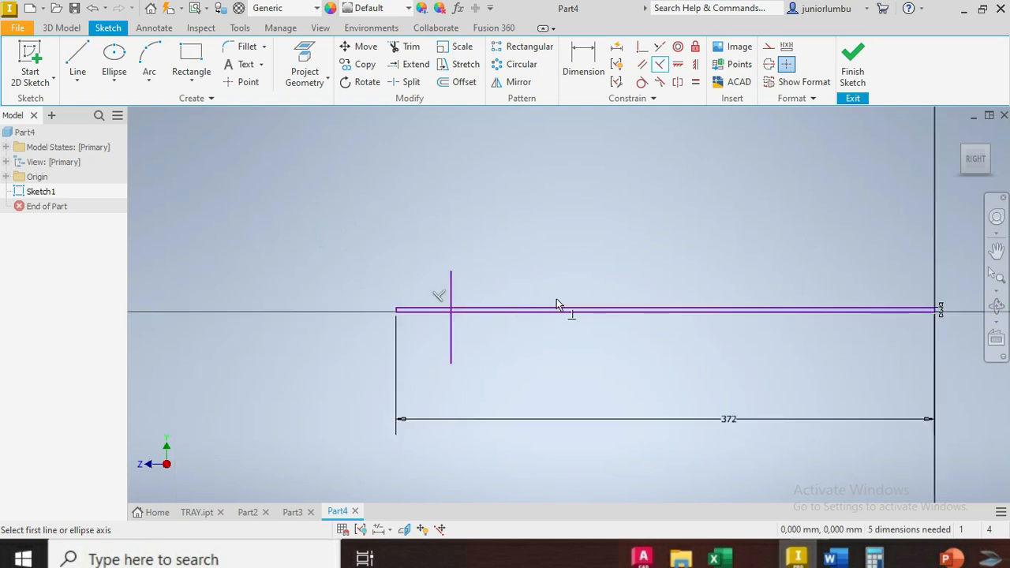
scroll(556, 298, up, 3)
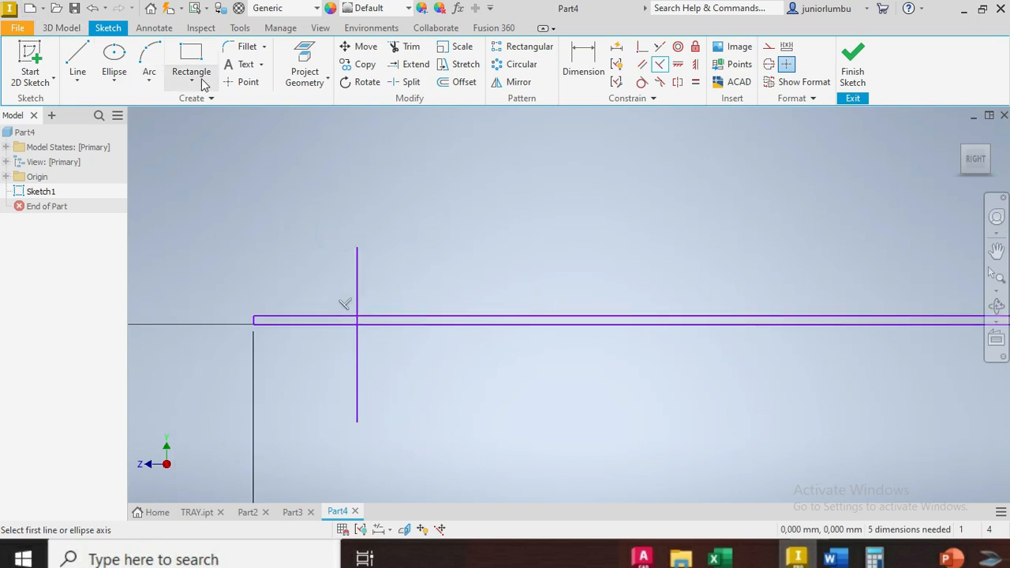
click(583, 57)
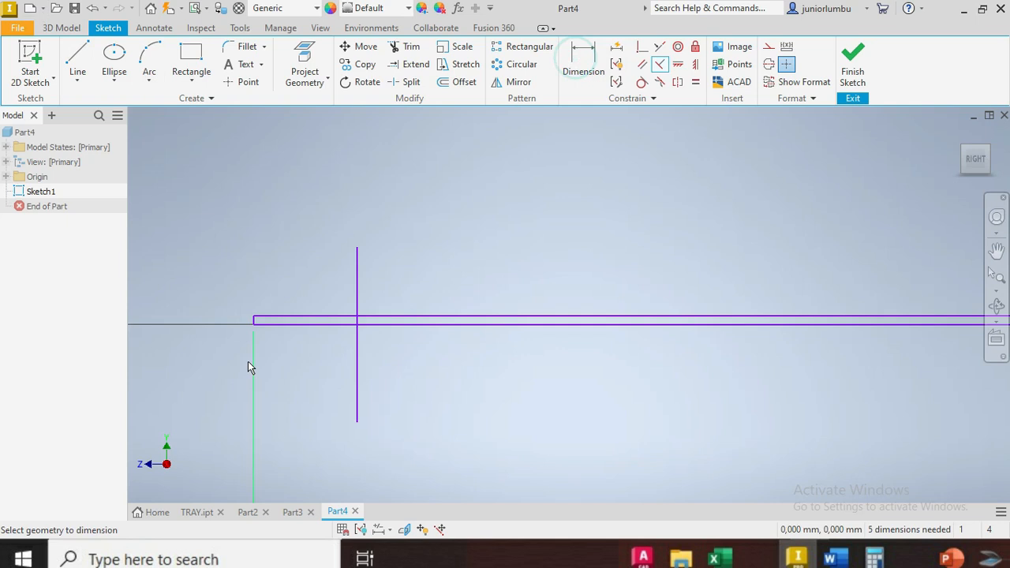
click(253, 321)
click(358, 284)
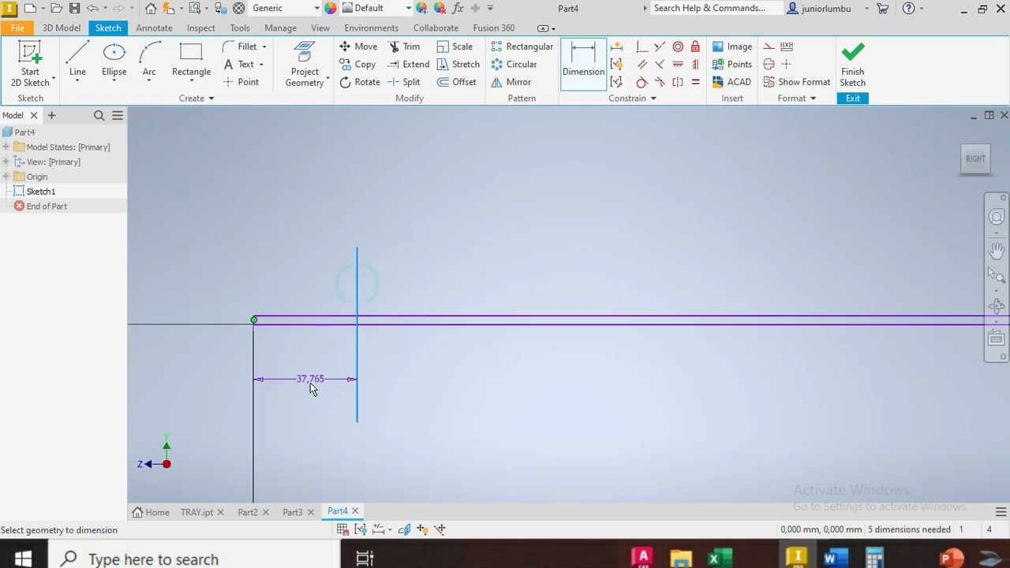
click(220, 380)
text(3)
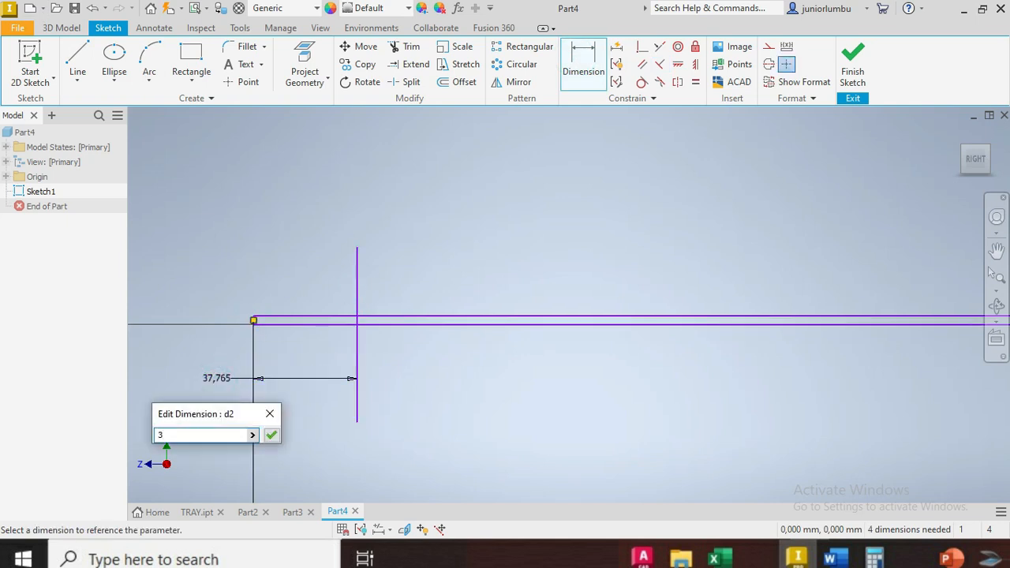
text(6)
key(Return)
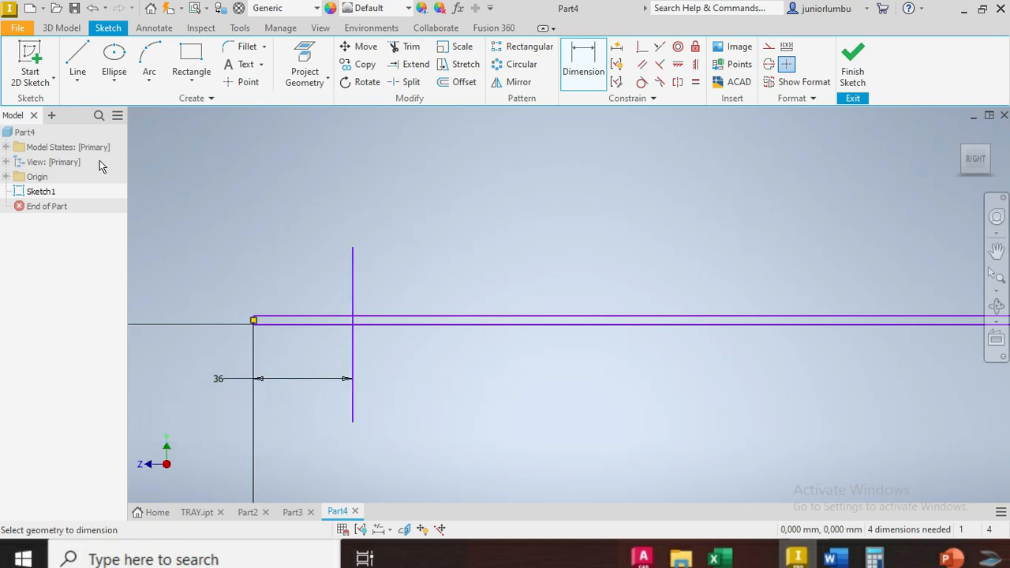
Draw an upright ellipse centred on the crossing line just above the rectangle, with semi-axes about 37 mm and 23 mm
click(113, 57)
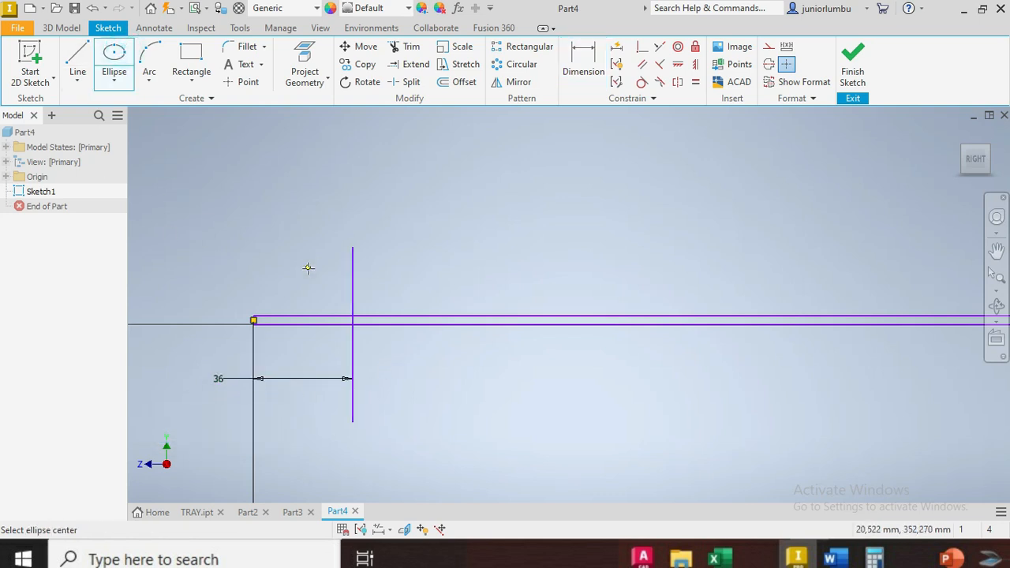
click(352, 303)
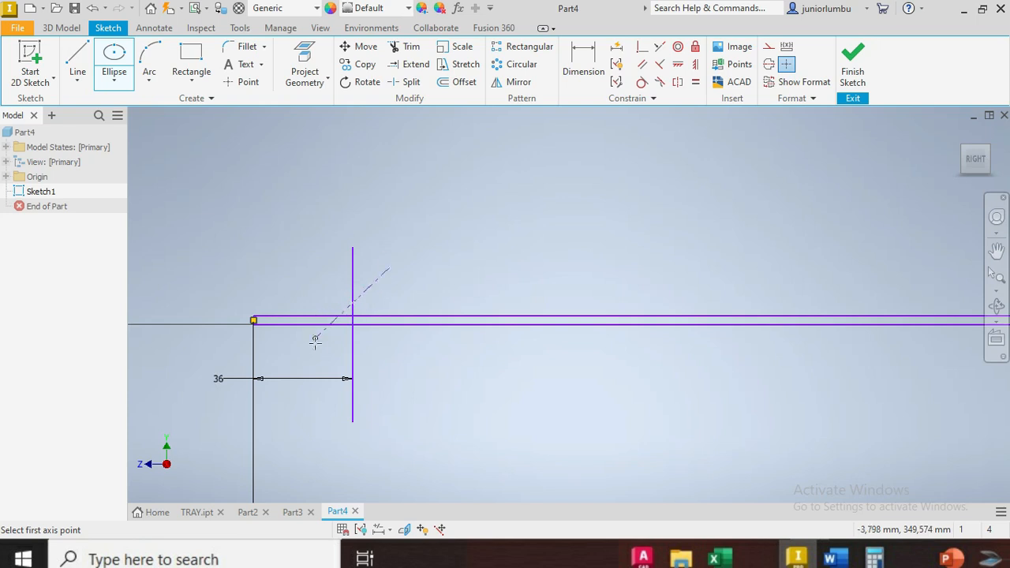
click(353, 405)
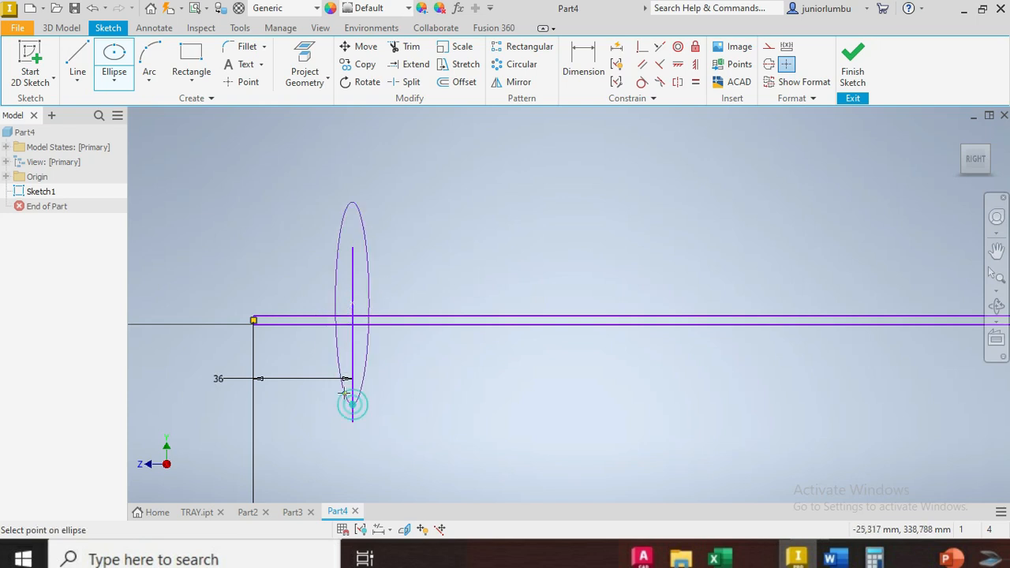
click(300, 356)
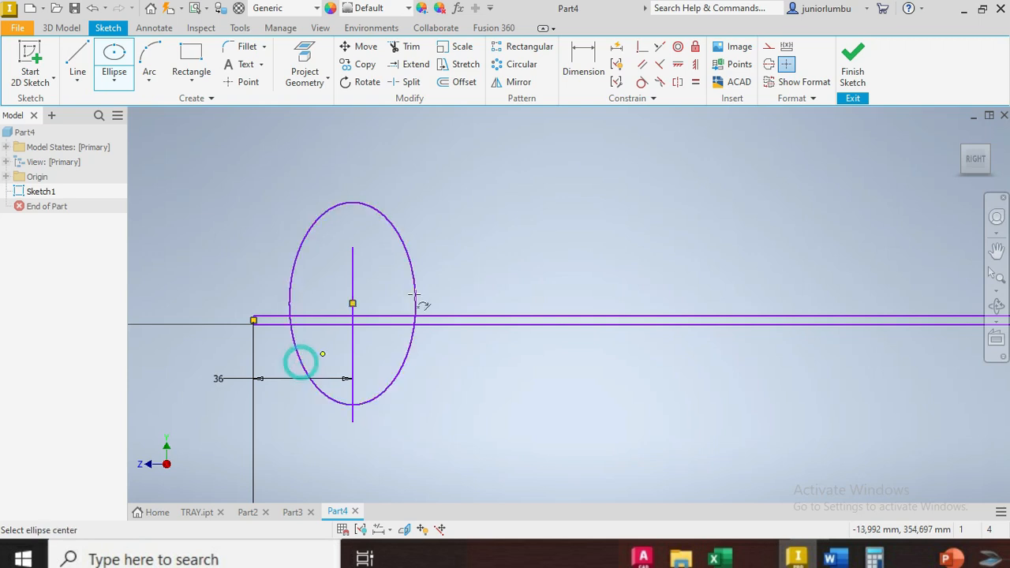
Set the ellipse's vertical semi-axis to 33 mm and its horizontal semi-axis to 24 mm
click(590, 62)
click(396, 232)
click(475, 397)
text(33)
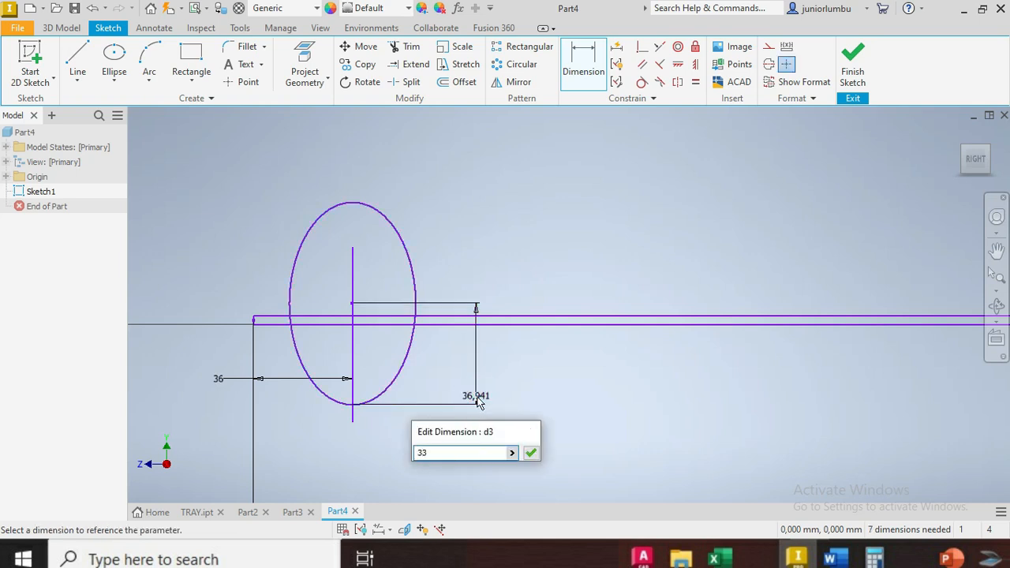
key(Return)
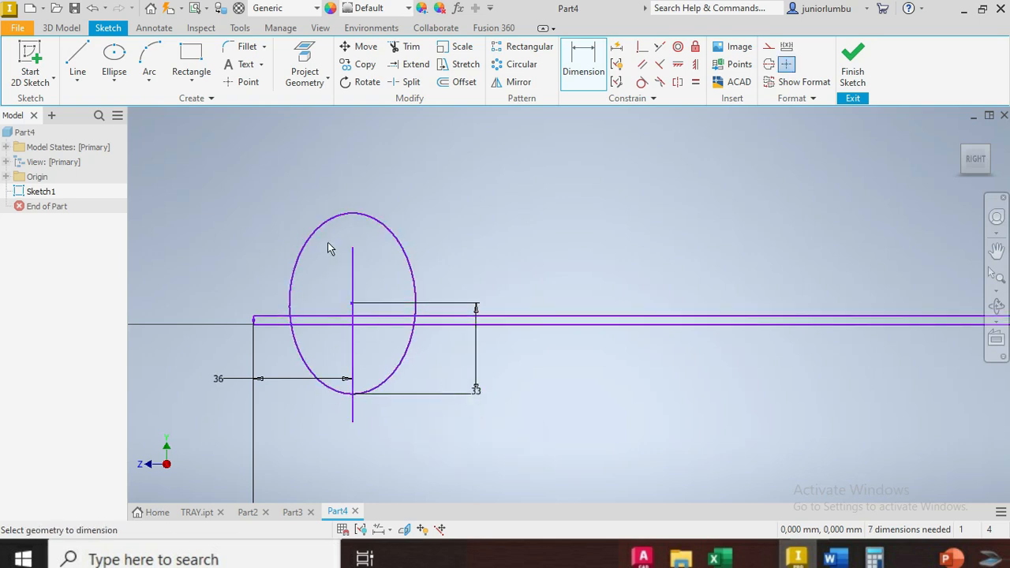
click(290, 278)
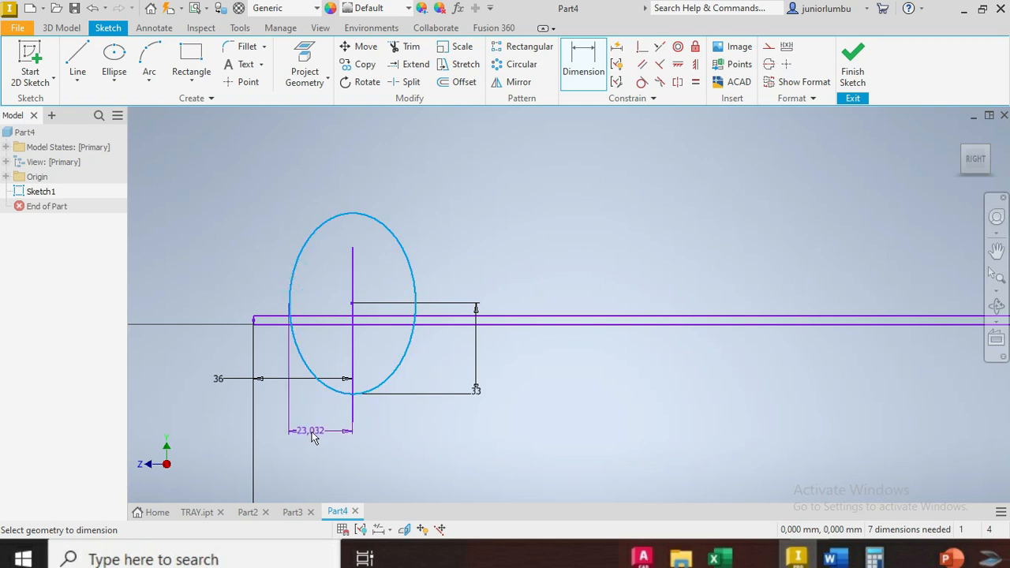
click(308, 447)
text(24)
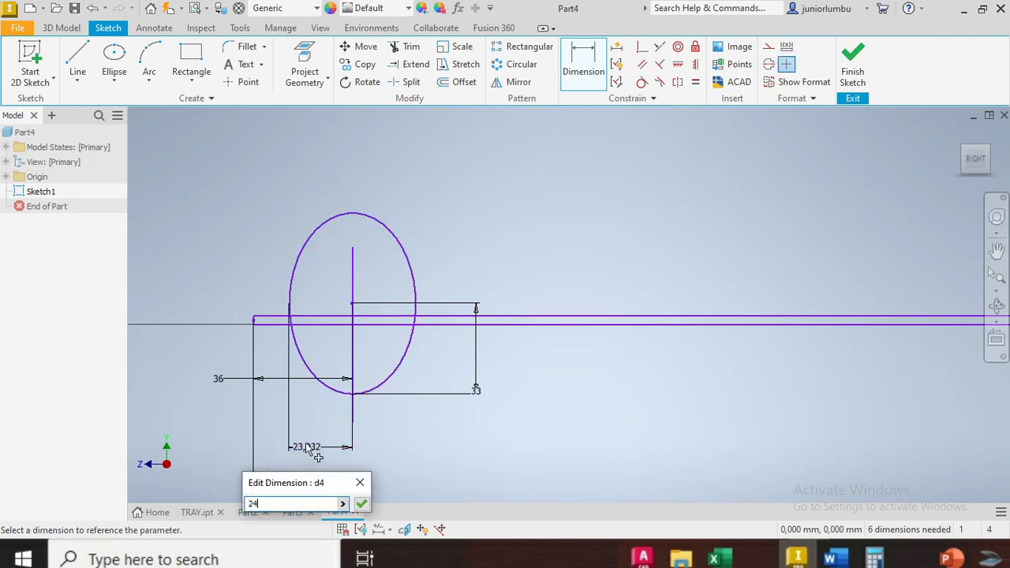
key(Return)
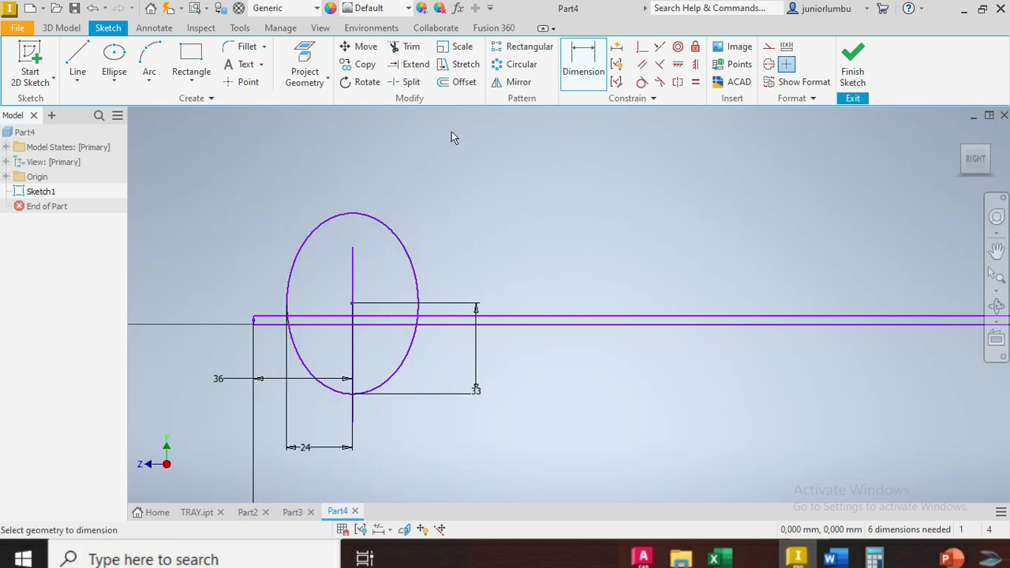
Offset the ellipse inward by 3 mm
click(458, 82)
click(368, 218)
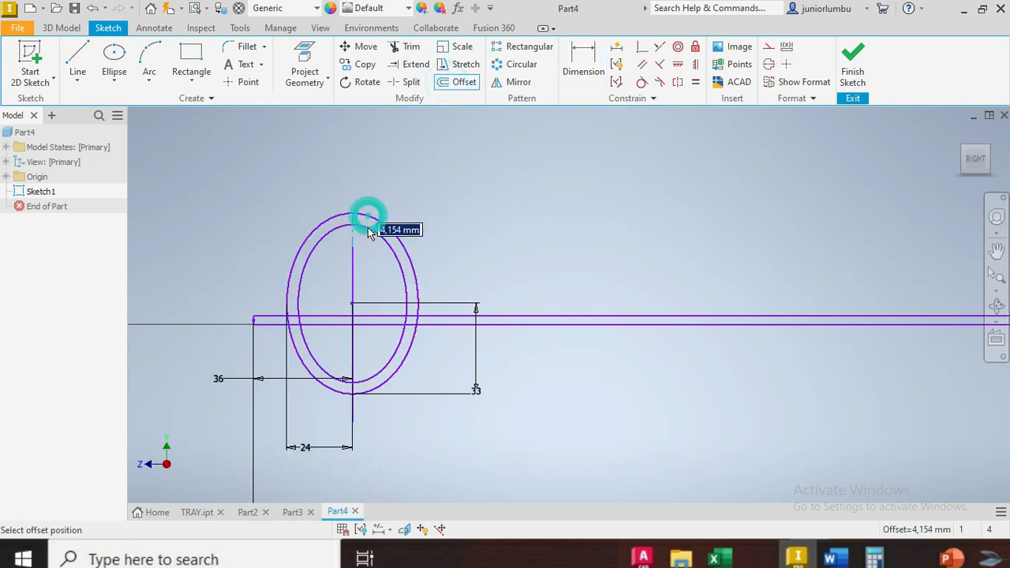
text(3)
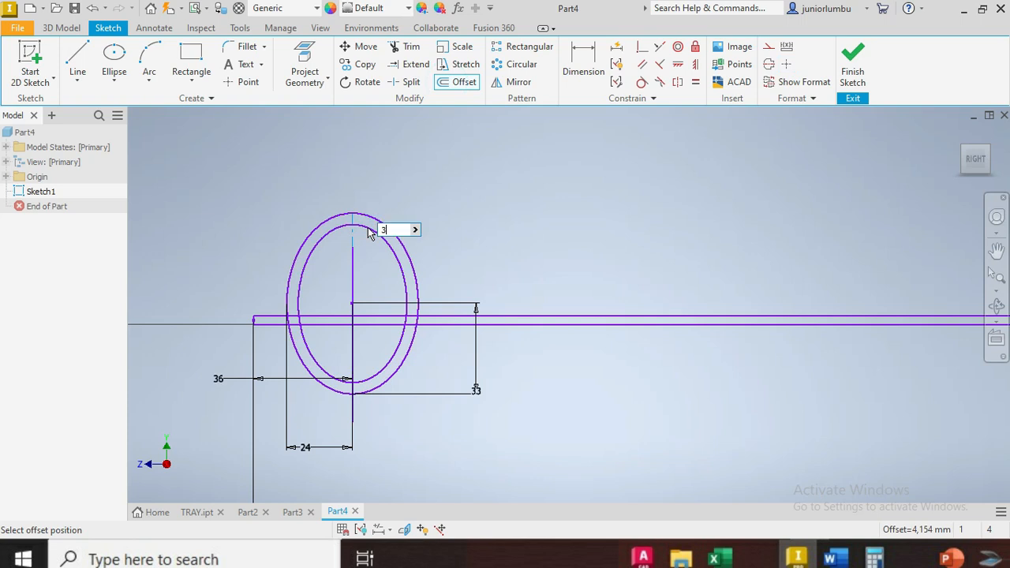
key(Return)
Start an extrusion of the long thin rectangle, including all its regions crossed by the ellipses and the vertical line
scroll(436, 224, up, 3)
scroll(465, 233, down, 2)
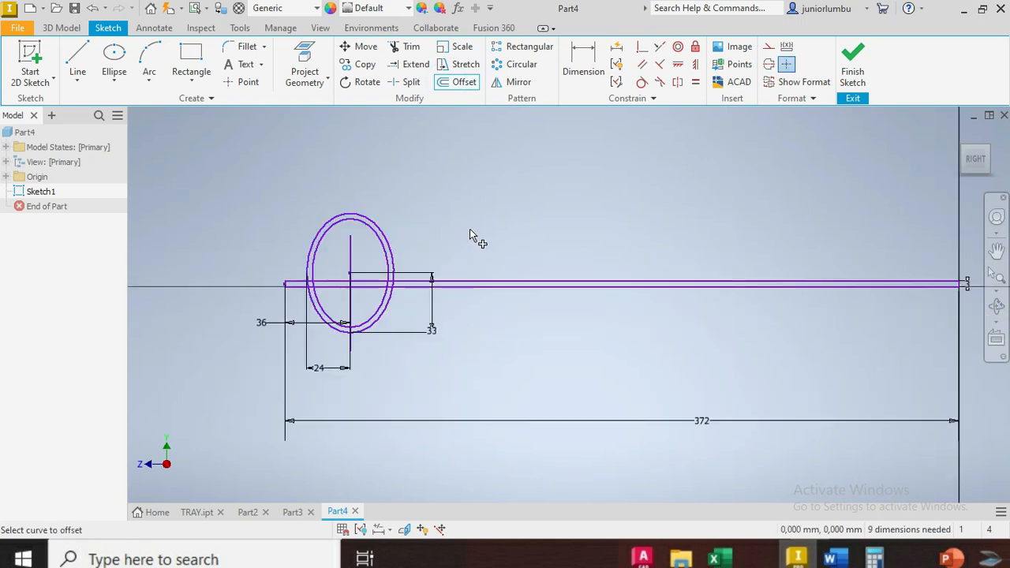
click(71, 28)
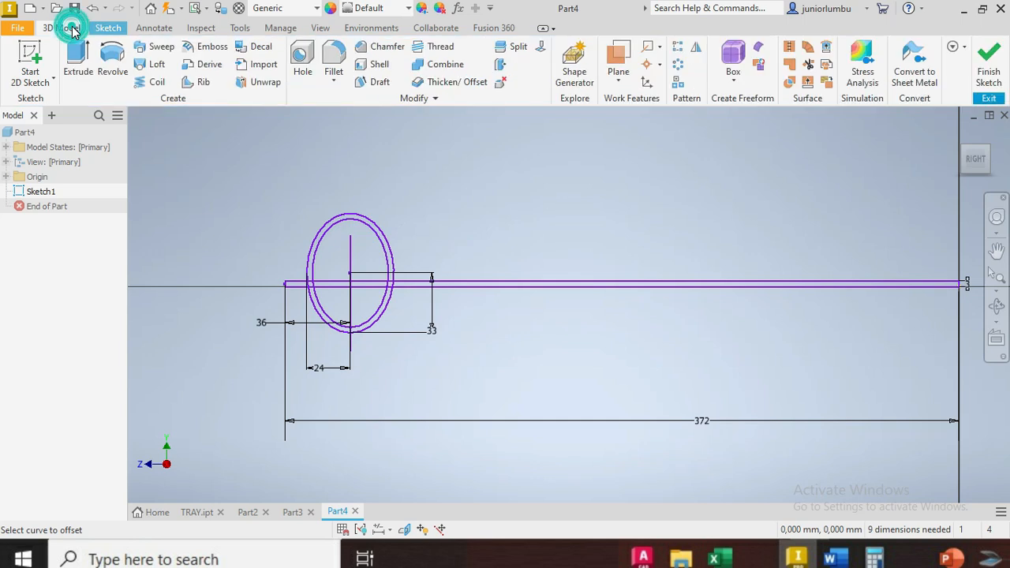
click(75, 54)
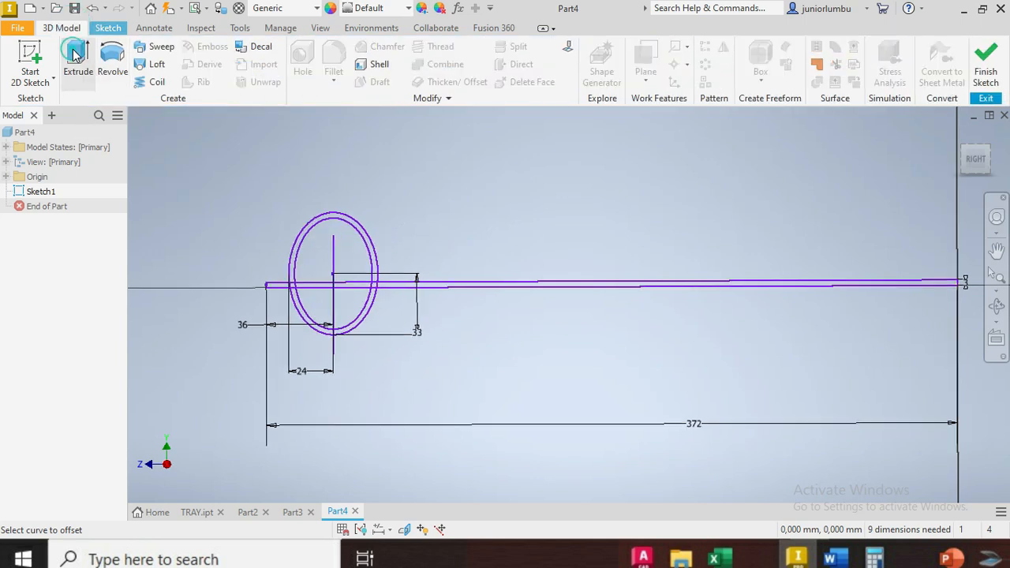
scroll(720, 303, down, 5)
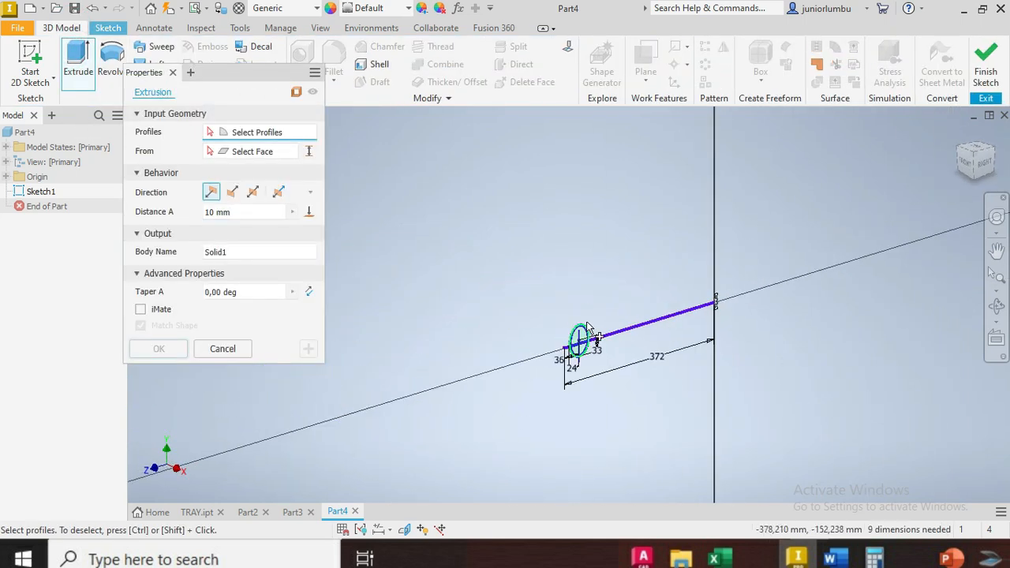
scroll(685, 344, up, 5)
click(689, 349)
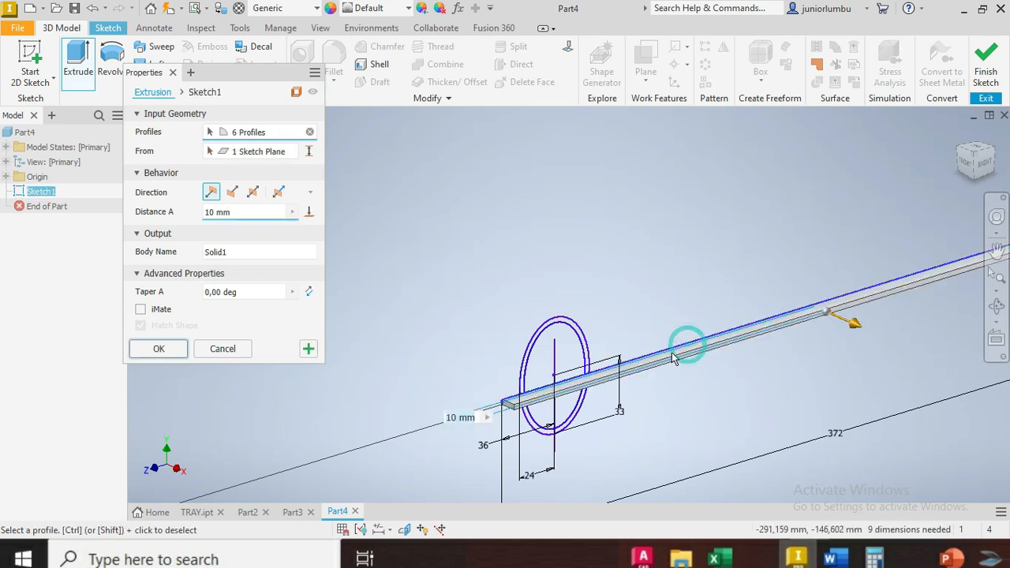
scroll(687, 347, down, 2)
scroll(694, 359, up, 4)
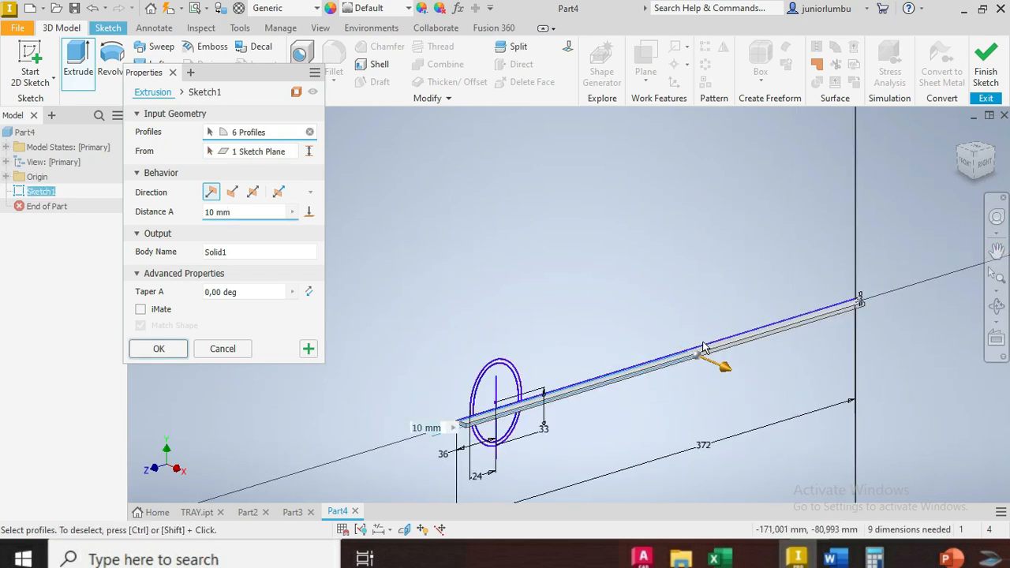
Extrude the rectangle asymmetrically, 36 mm in one direction and 156 mm in the other, to form the plate
click(278, 192)
scroll(530, 270, down, 3)
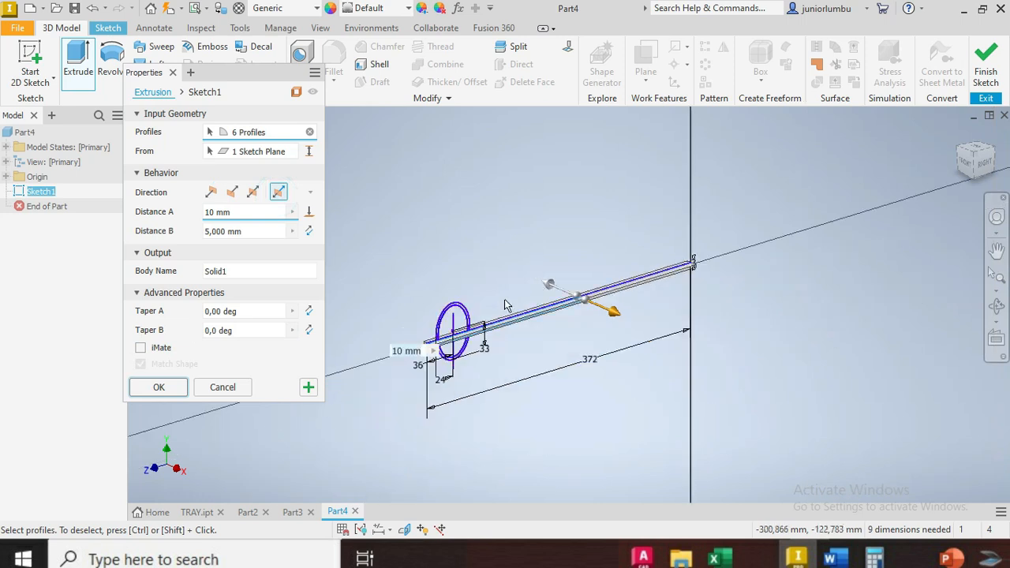
scroll(553, 330, up, 3)
click(246, 212)
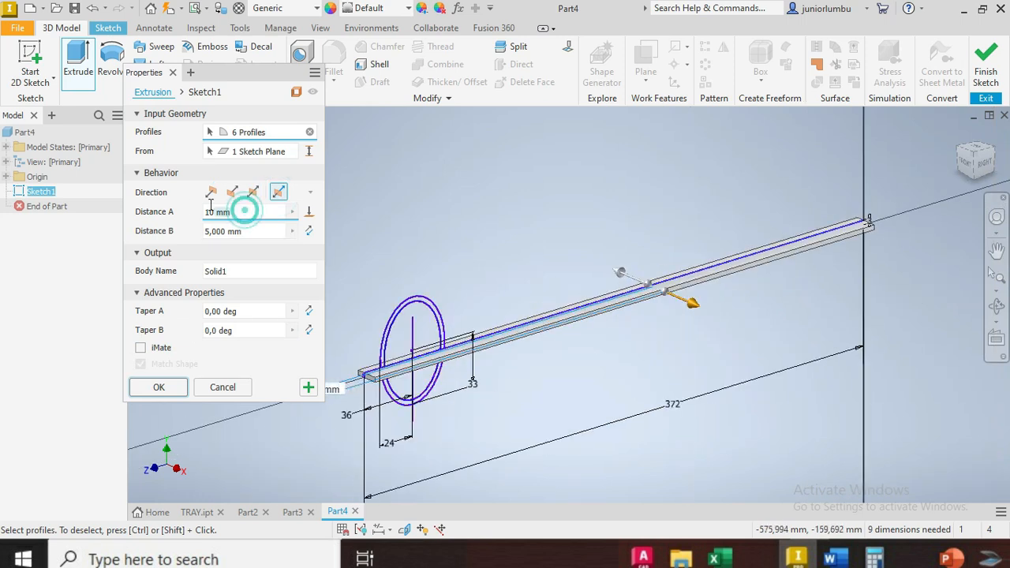
text(36)
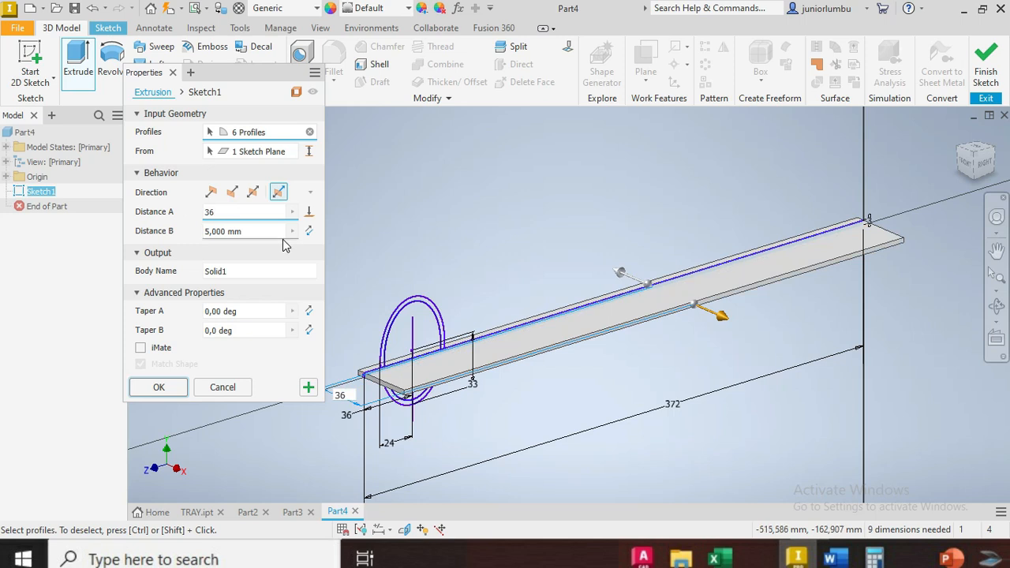
click(251, 231)
text(156)
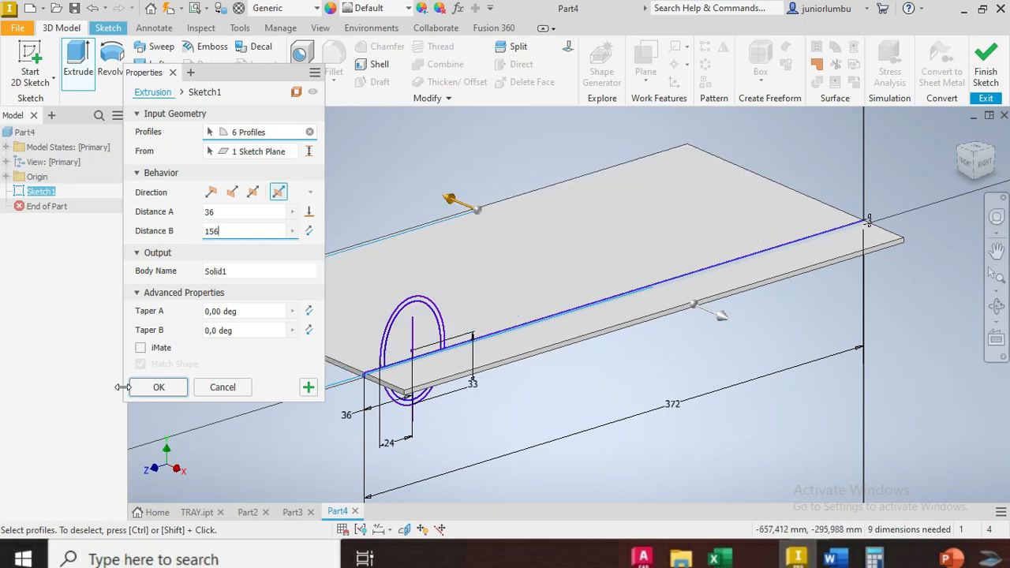
click(157, 387)
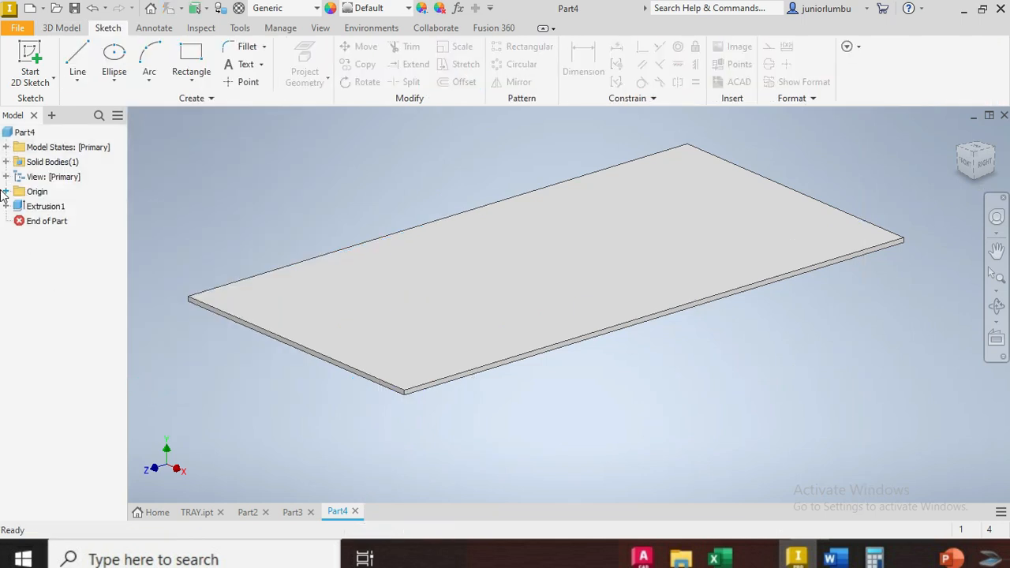
Make the sketch used by the plate extrusion visible again
click(6, 192)
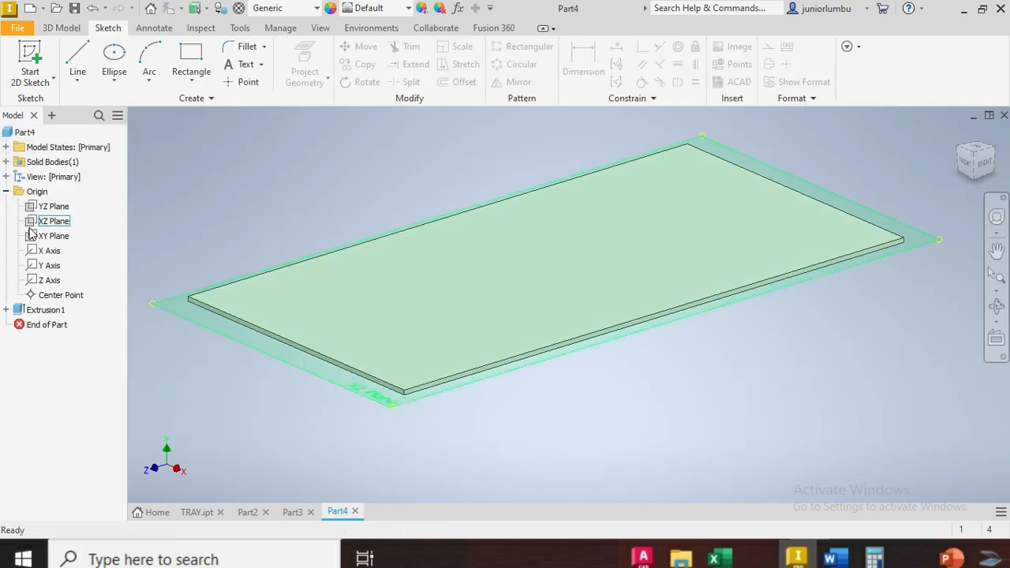
click(5, 192)
click(6, 206)
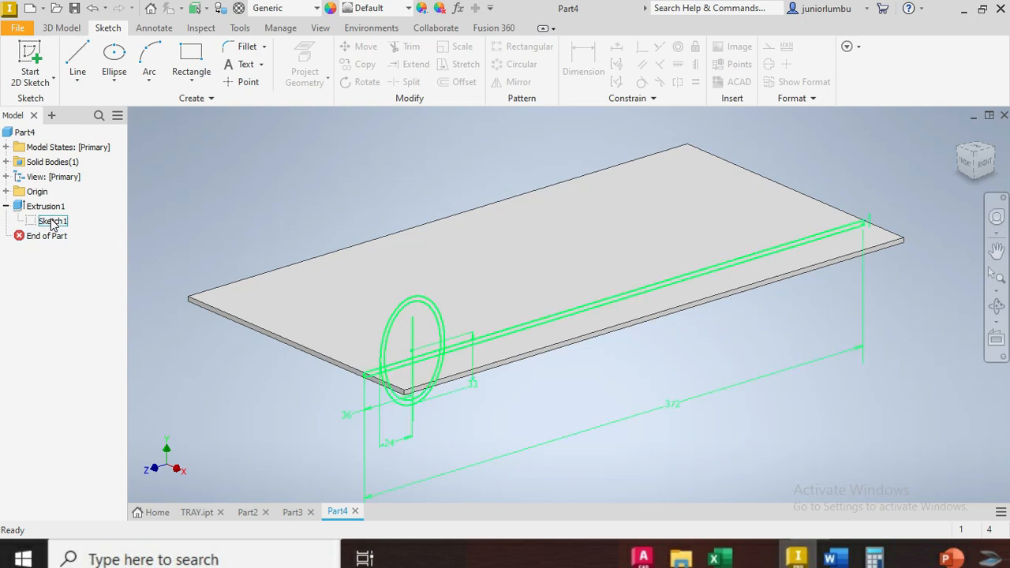
right_click(52, 222)
click(75, 414)
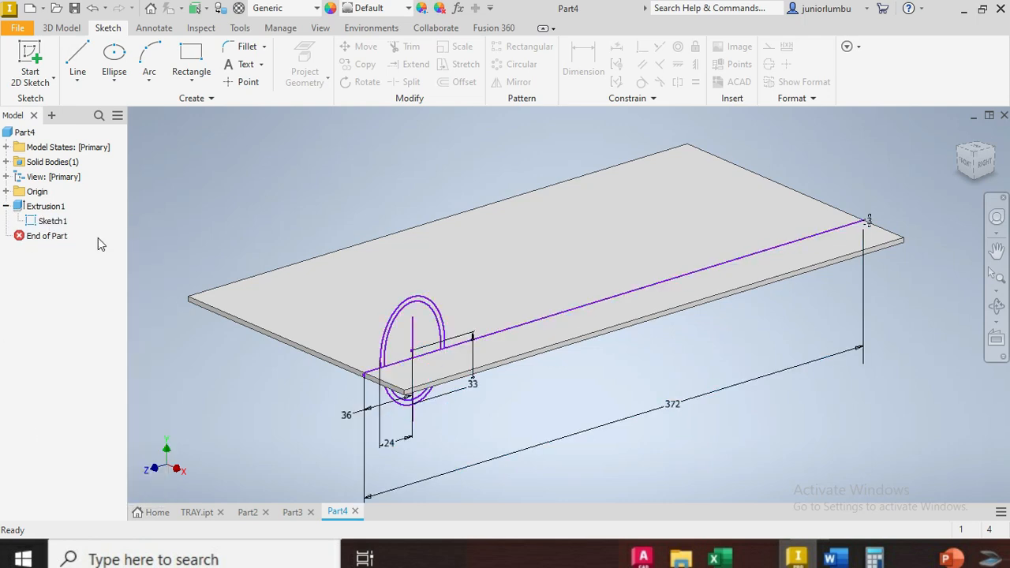
Start a revolve with the inner ellipse's outer-side half as profile, from the plate's top surface down, including the region within the plate
click(64, 28)
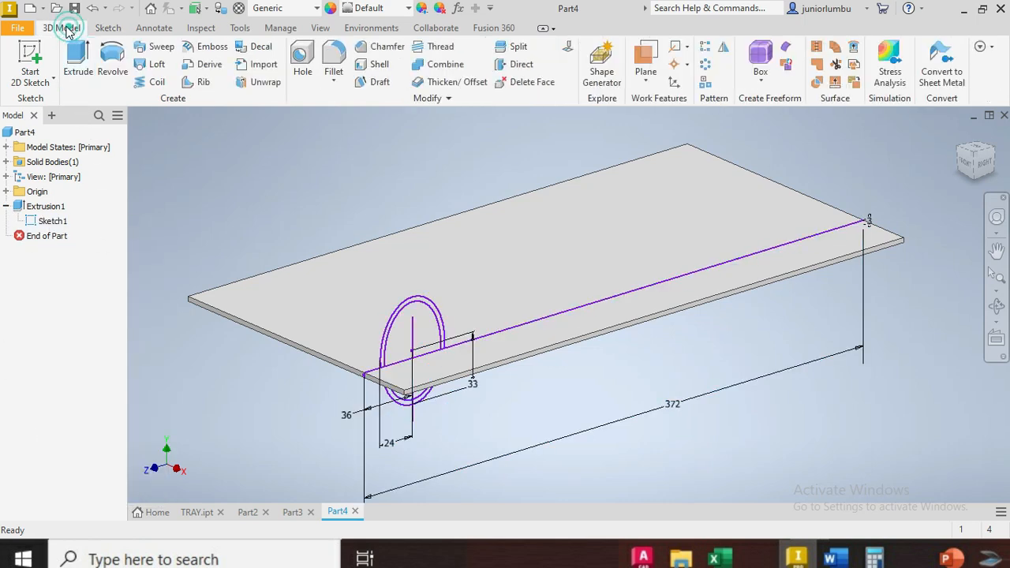
click(113, 67)
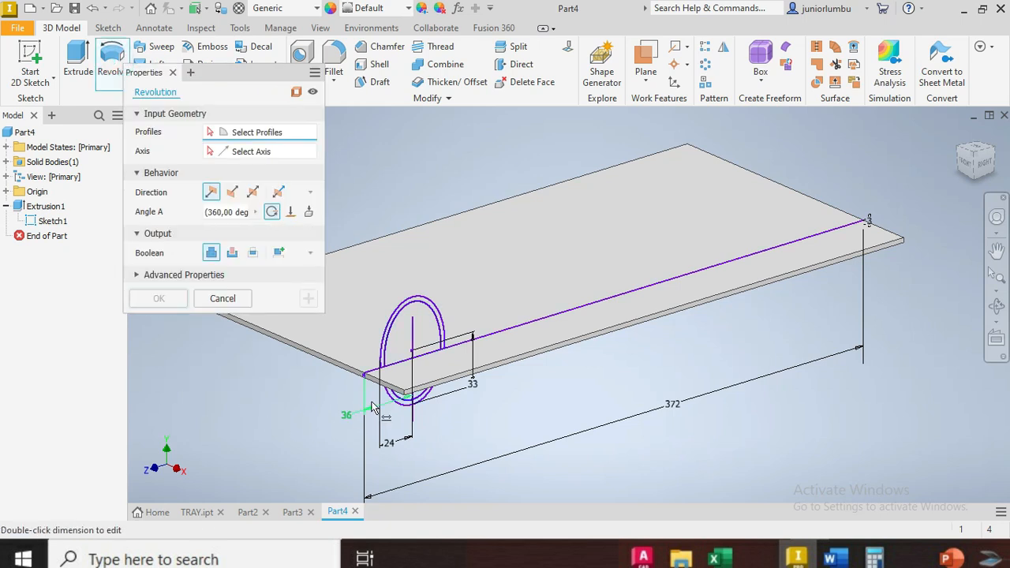
scroll(372, 406, up, 3)
scroll(448, 210, up, 3)
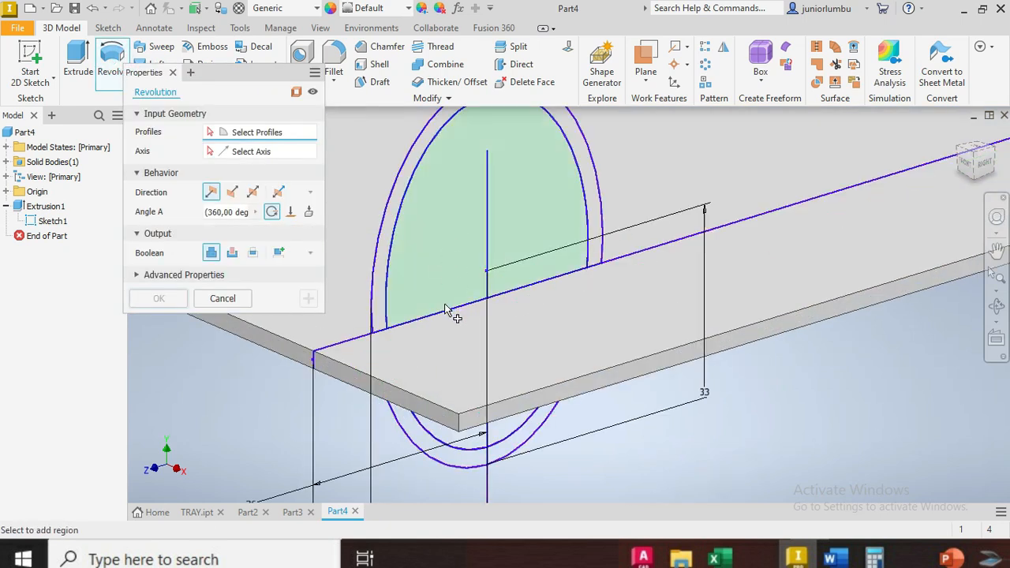
click(445, 373)
scroll(433, 334, up, 3)
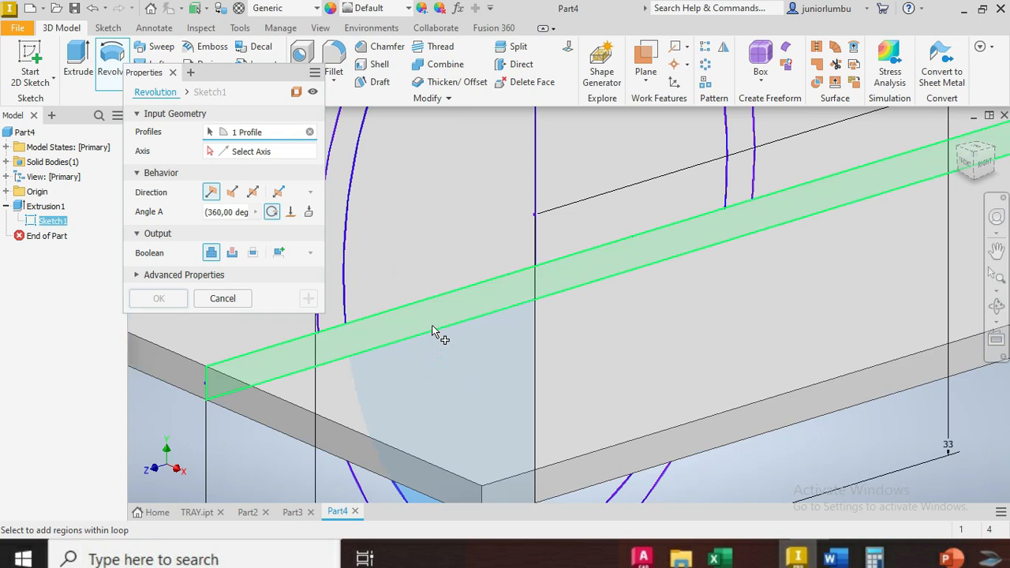
click(435, 310)
scroll(449, 315, down, 3)
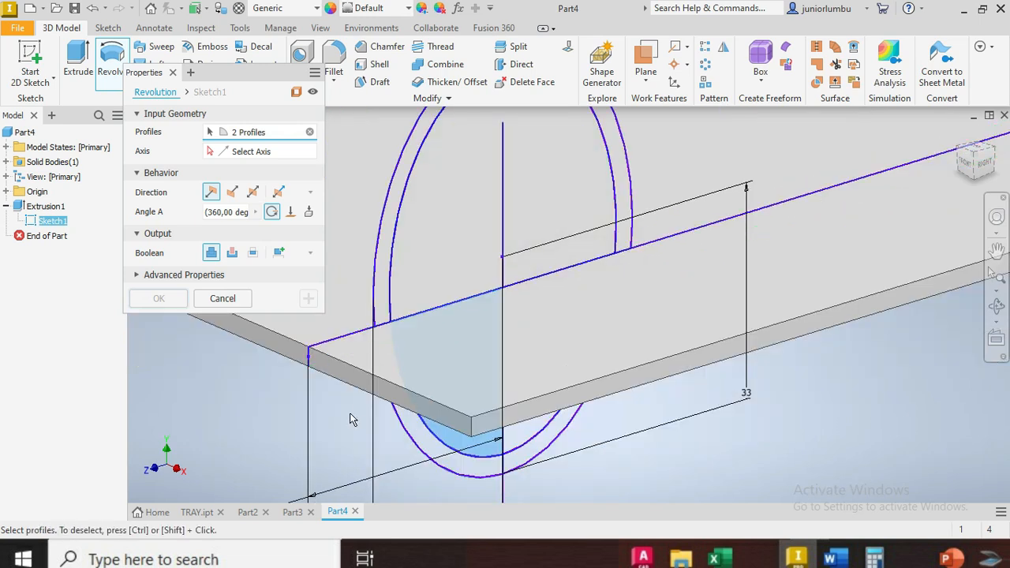
Revolve the selected regions a full 360° around the vertical line as a cut, and keep the command running for another revolve
click(248, 152)
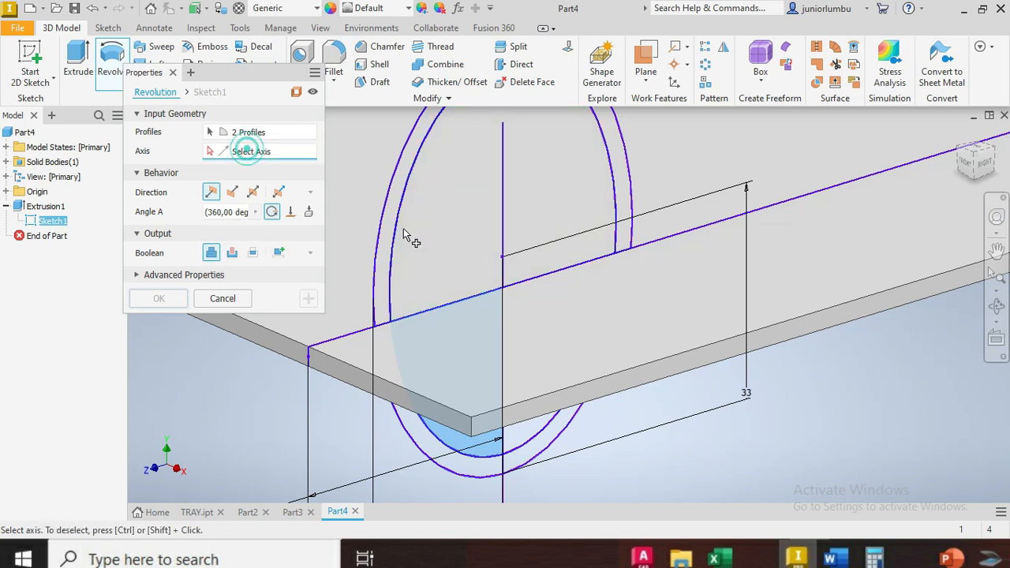
click(502, 206)
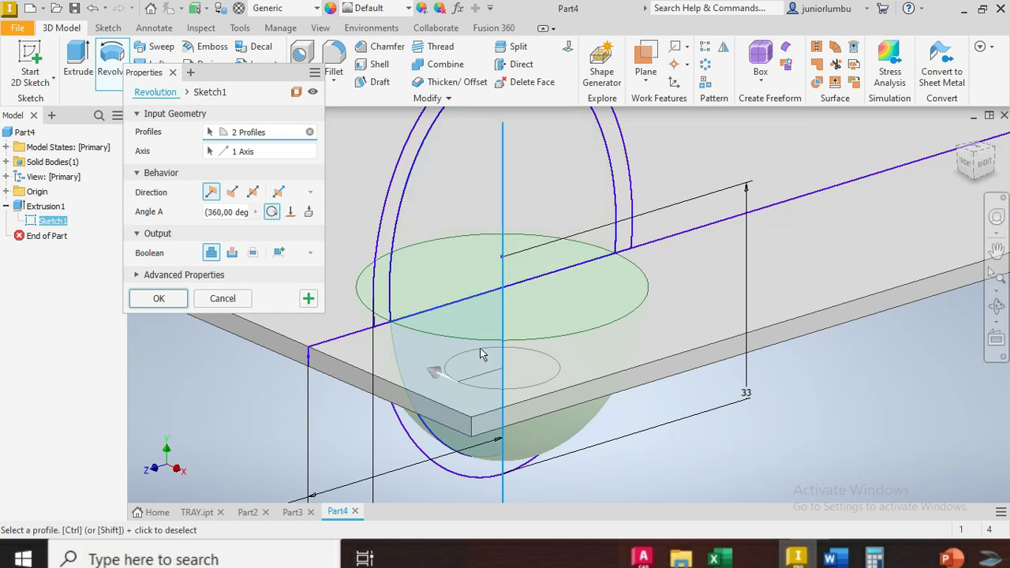
click(232, 252)
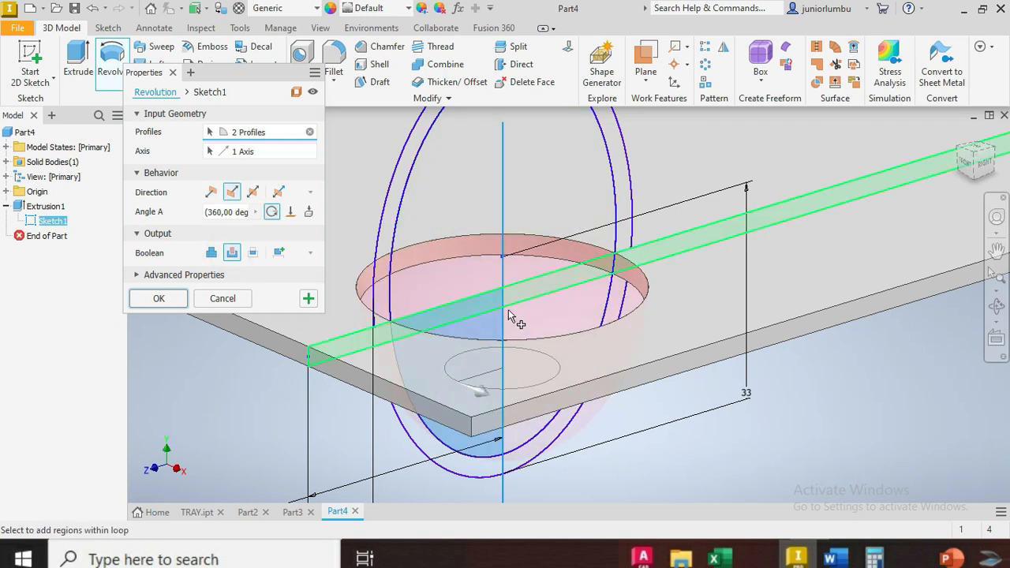
click(308, 300)
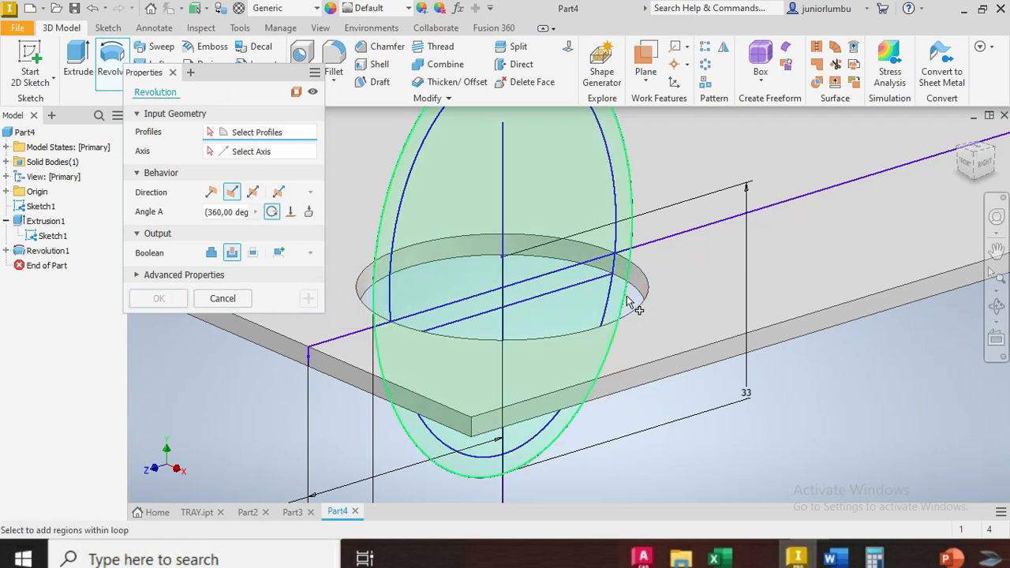
Revolve the half wall between the two ellipses, including its region within the plate, 360° around the vertical line as a join, and hide the sketch
mouse_move(975, 165)
mouse_down()
mouse_move(975, 178)
mouse_move(975, 163)
mouse_up()
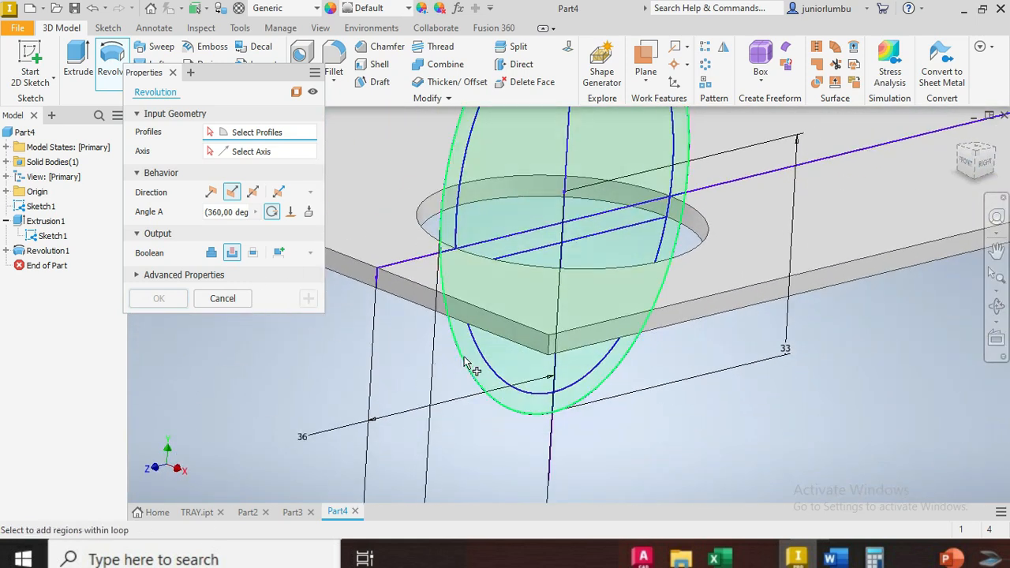
scroll(465, 363, up, 3)
click(465, 351)
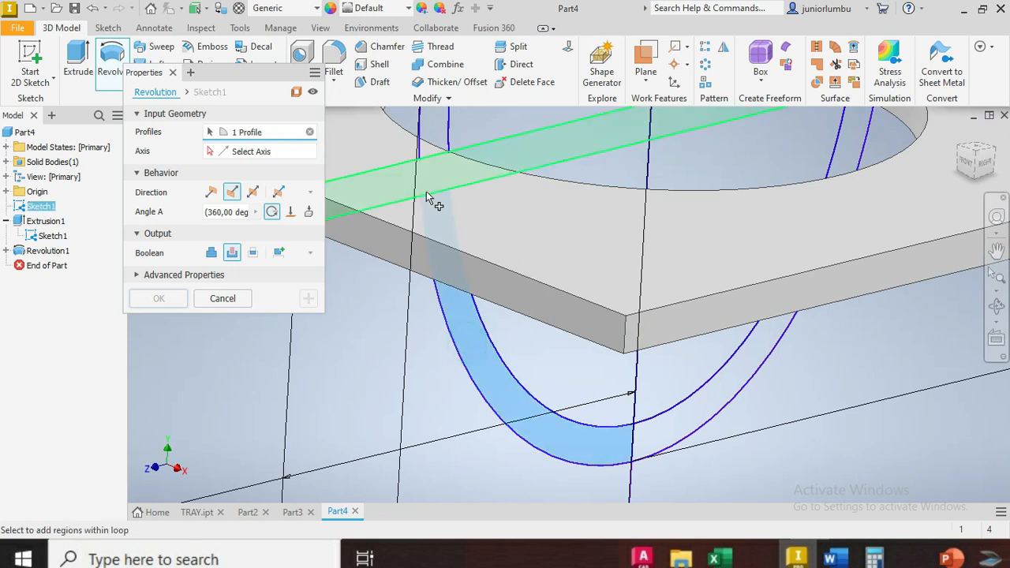
scroll(432, 187, down, 4)
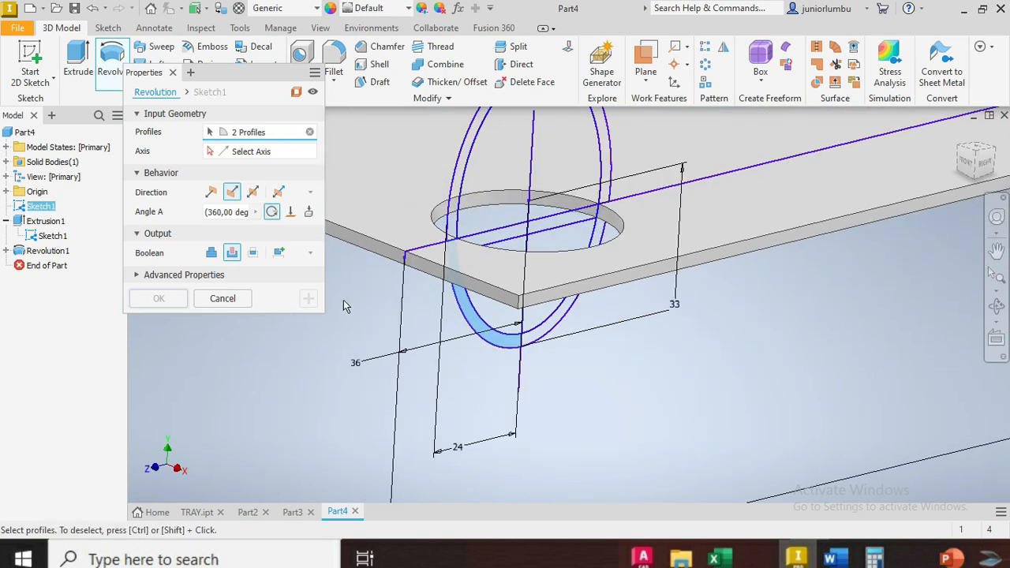
click(264, 152)
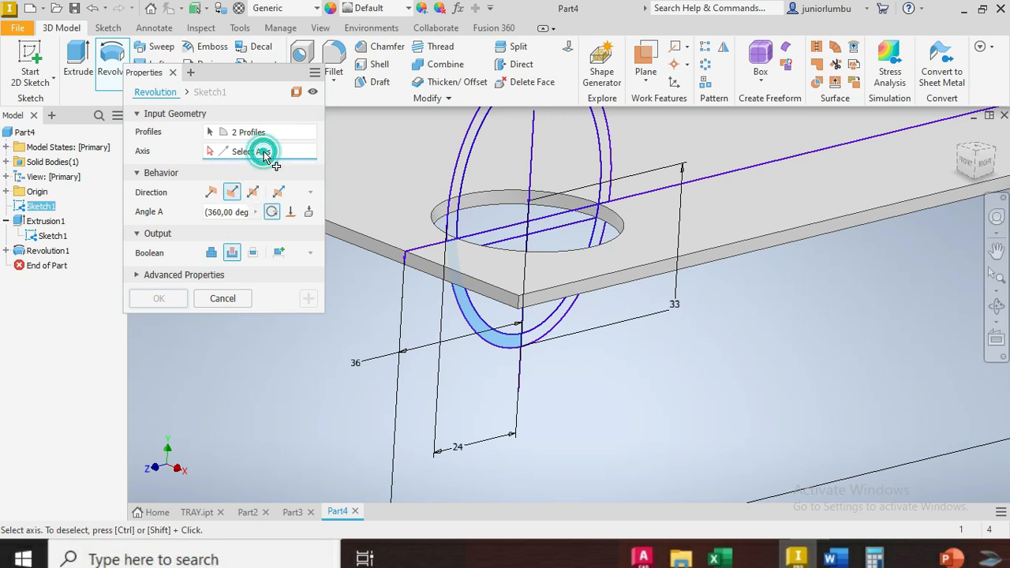
click(533, 151)
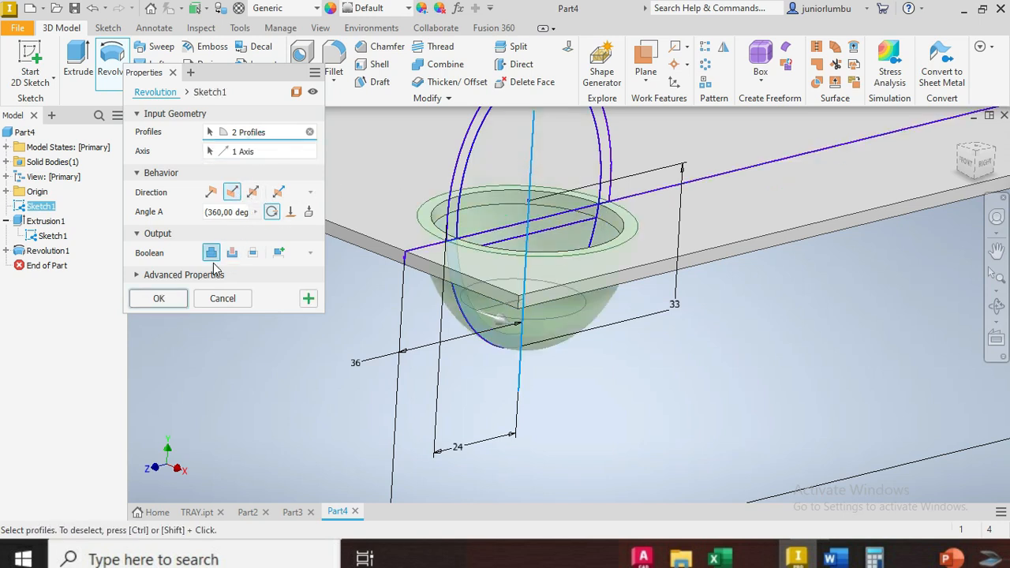
click(159, 298)
scroll(428, 322, down, 3)
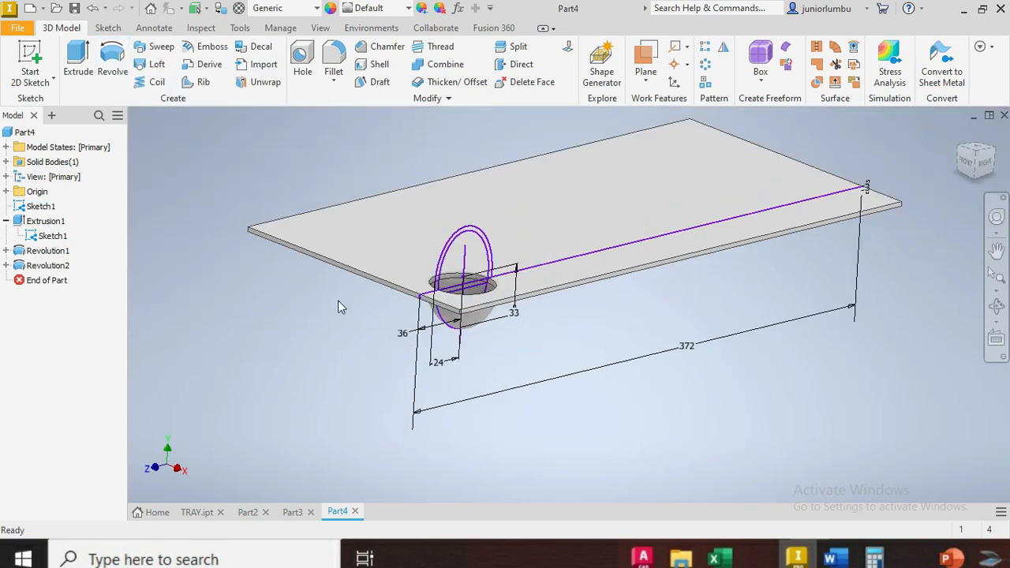
right_click(41, 235)
click(87, 414)
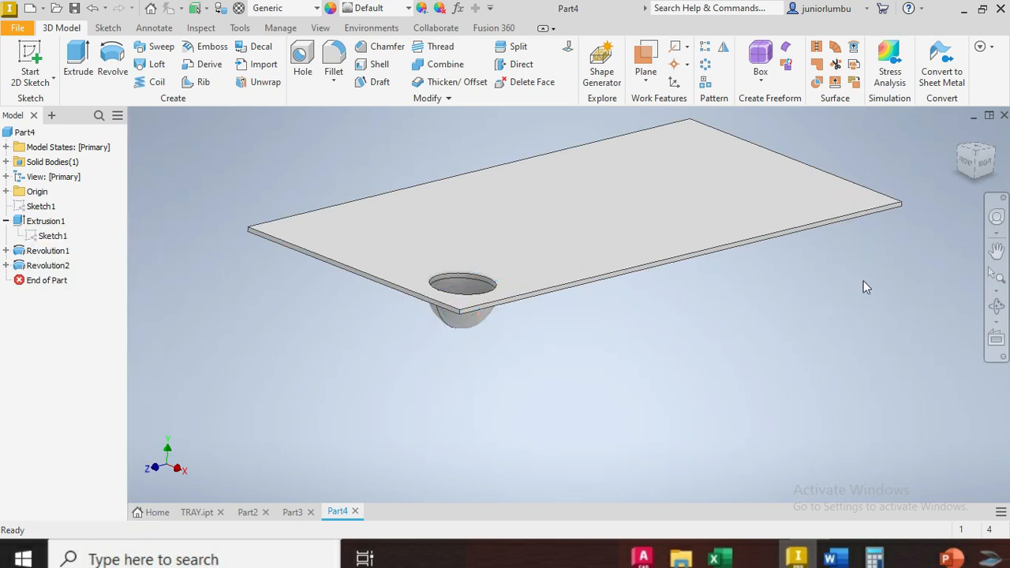
Start a rectangular feature pattern with both the revolved cut and the revolved cup wall selected
shift+middle_drag(570, 223, 573, 236)
drag(976, 162, 980, 168)
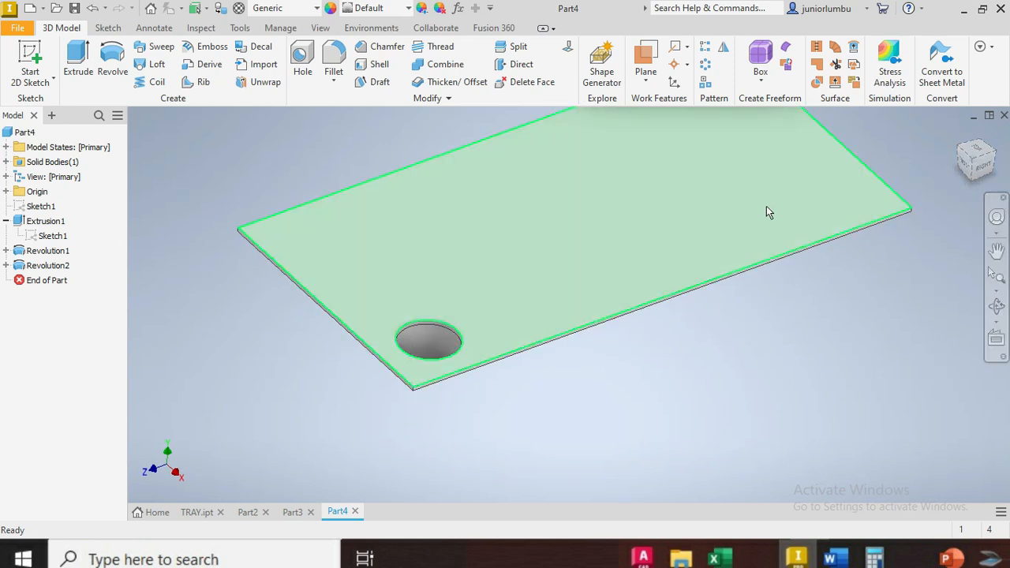
click(706, 48)
scroll(518, 326, down, 2)
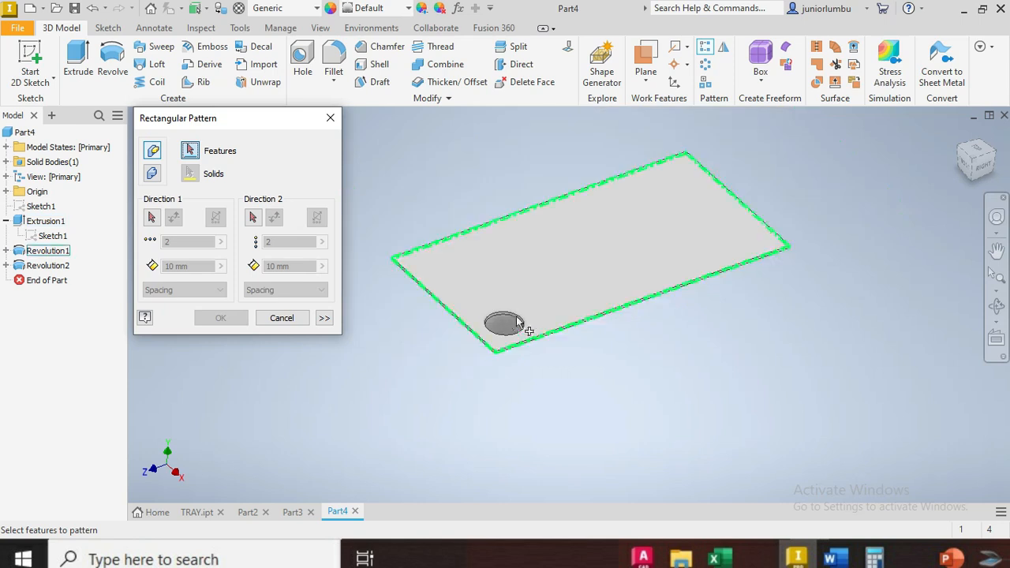
scroll(508, 328, up, 5)
click(505, 324)
click(505, 324)
scroll(497, 327, down, 2)
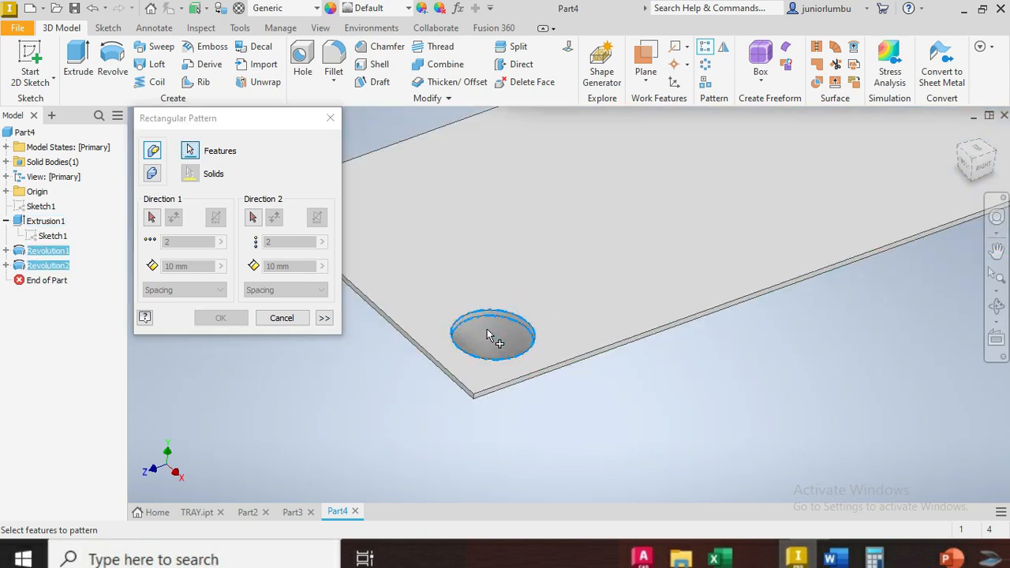
Set the pattern's first direction along the plate's short edge with 3 instances spaced 60 mm, flipped to run across the plate
click(152, 218)
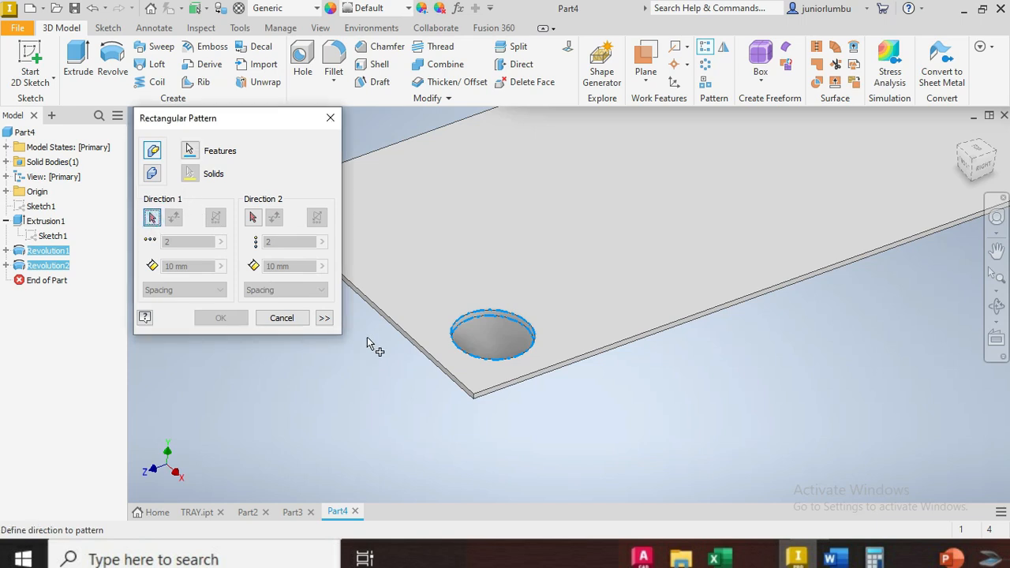
click(397, 328)
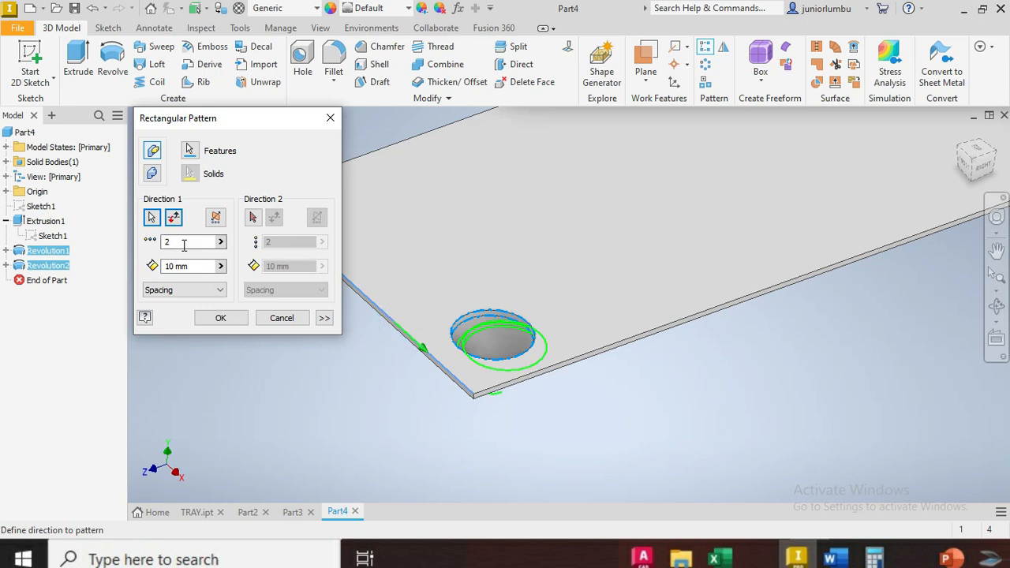
double_click(190, 242)
text(3)
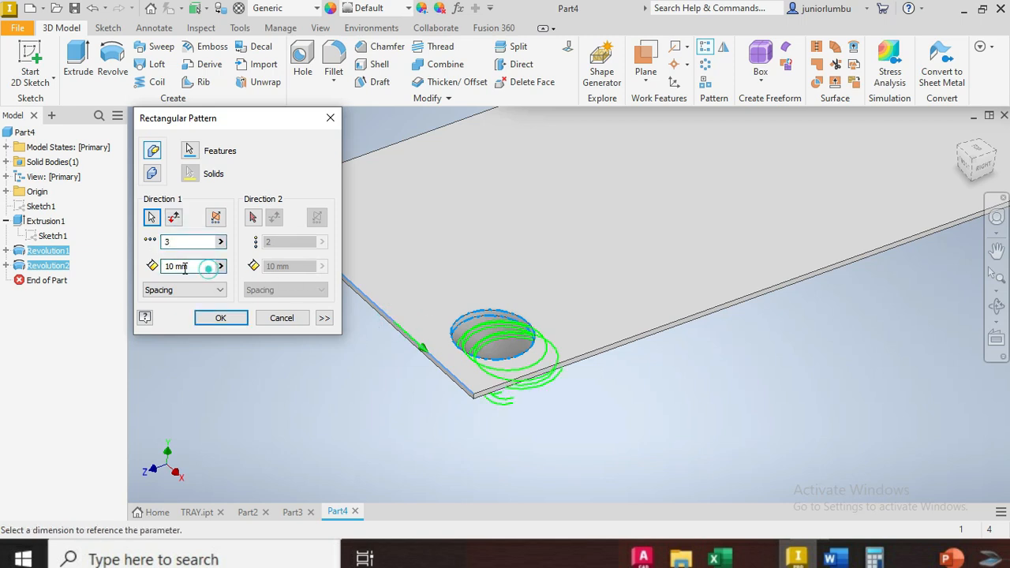
drag(185, 269, 157, 269)
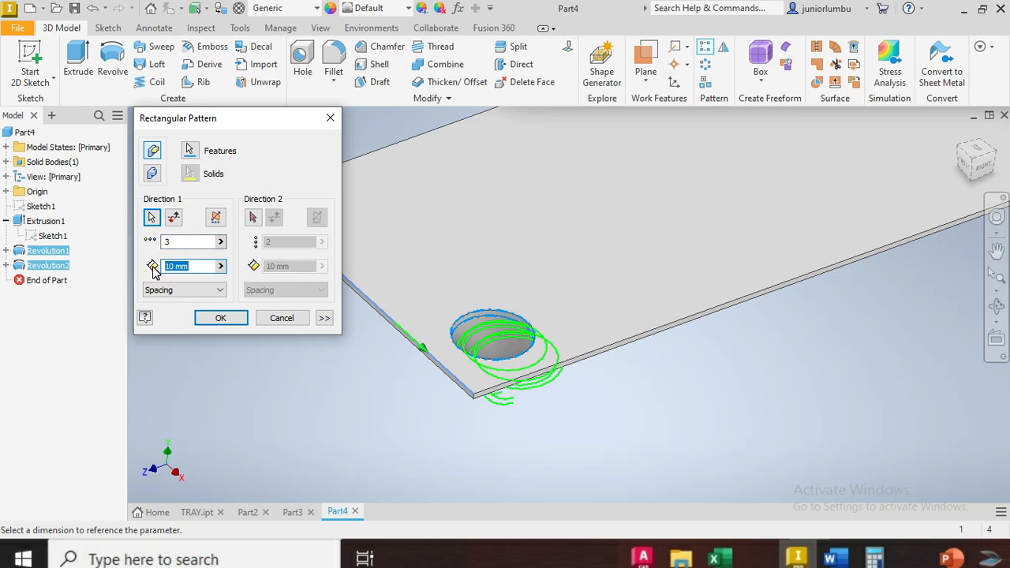
text(6)
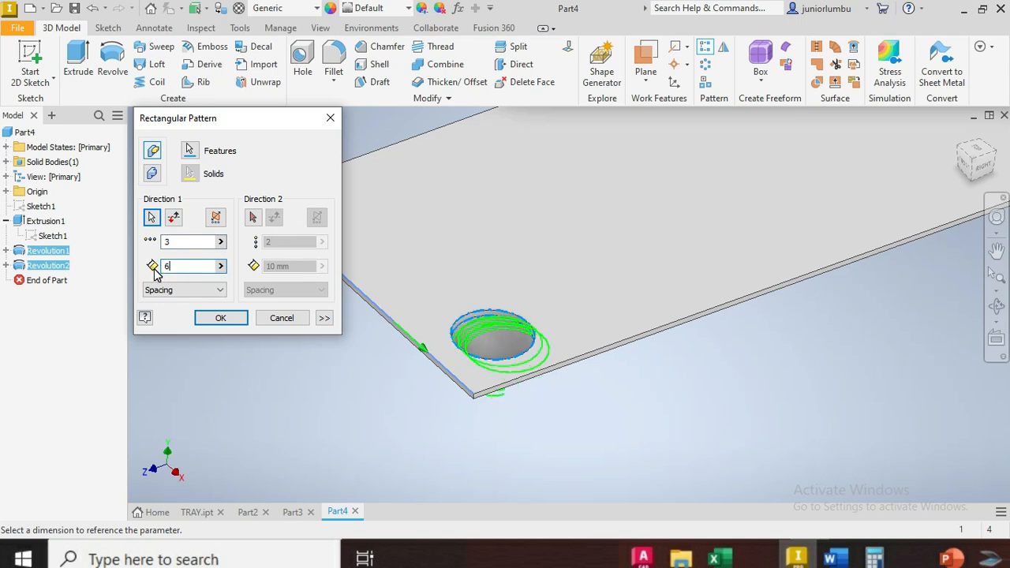
text(0)
scroll(393, 335, up, 5)
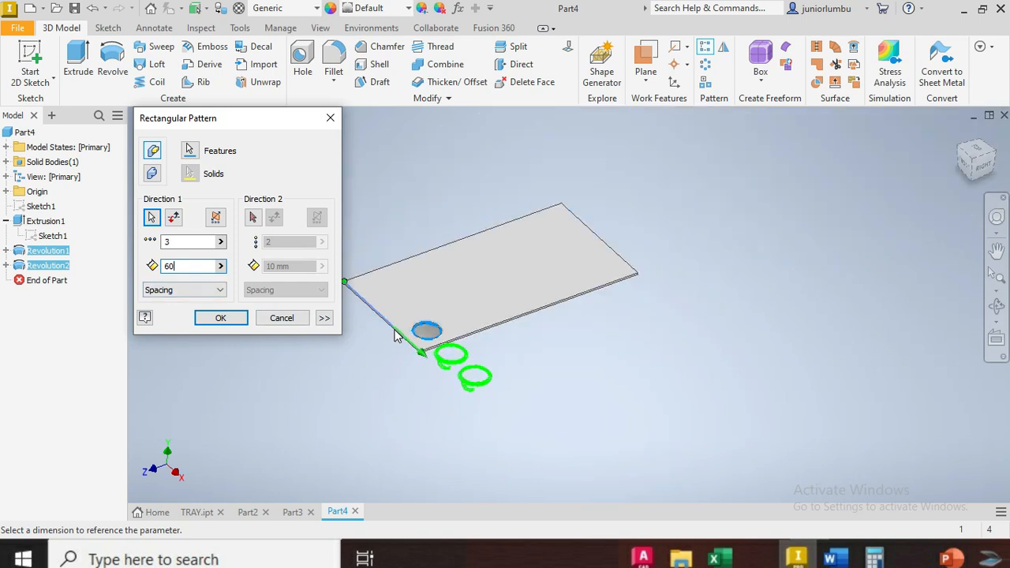
scroll(396, 338, down, 3)
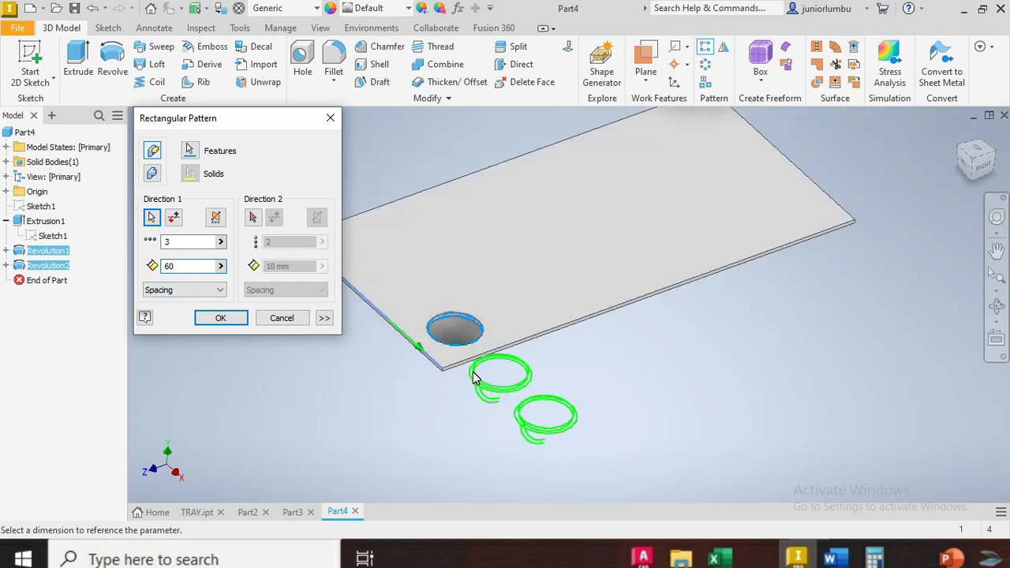
click(176, 223)
scroll(396, 337, up, 3)
scroll(425, 309, down, 3)
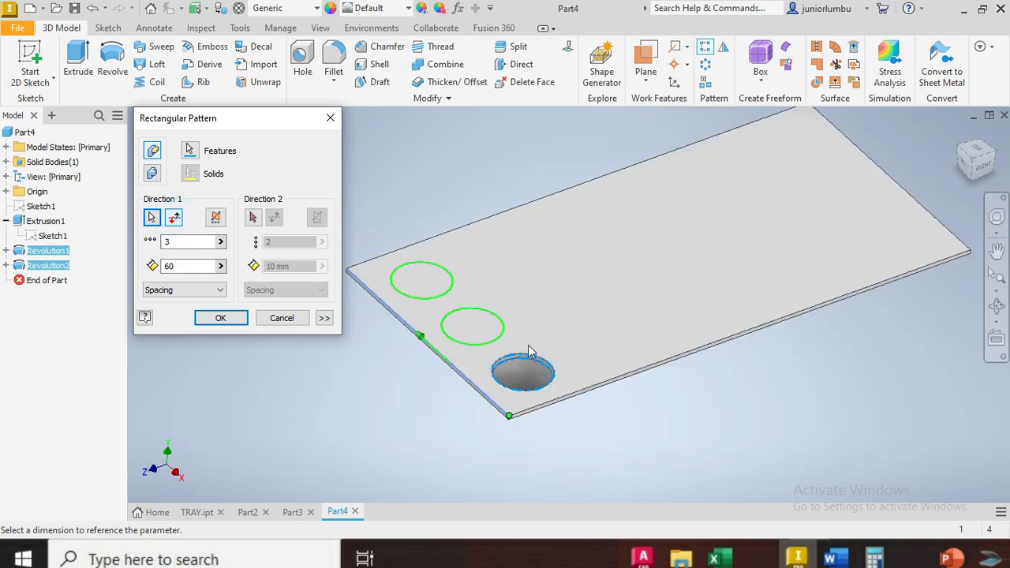
Set the second direction along the plate's long edge with 6 instances spaced 60 mm, flipped onto the plate, and create the pattern
click(254, 223)
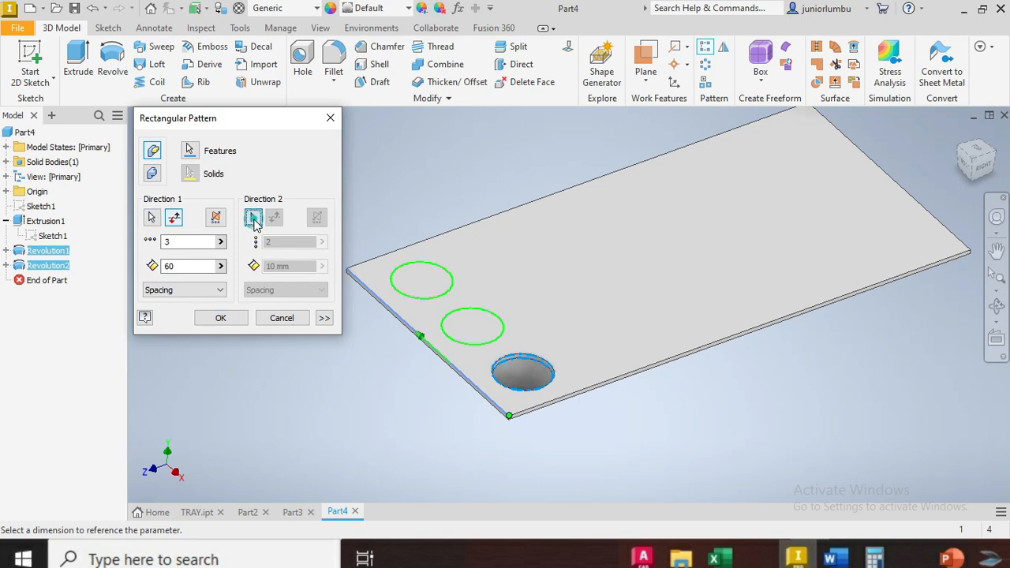
click(602, 386)
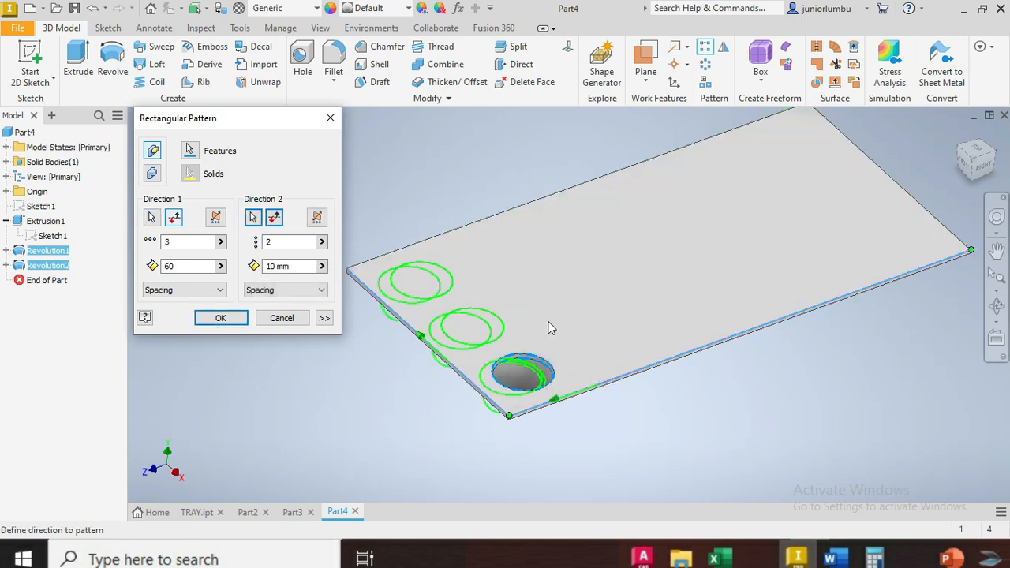
click(268, 241)
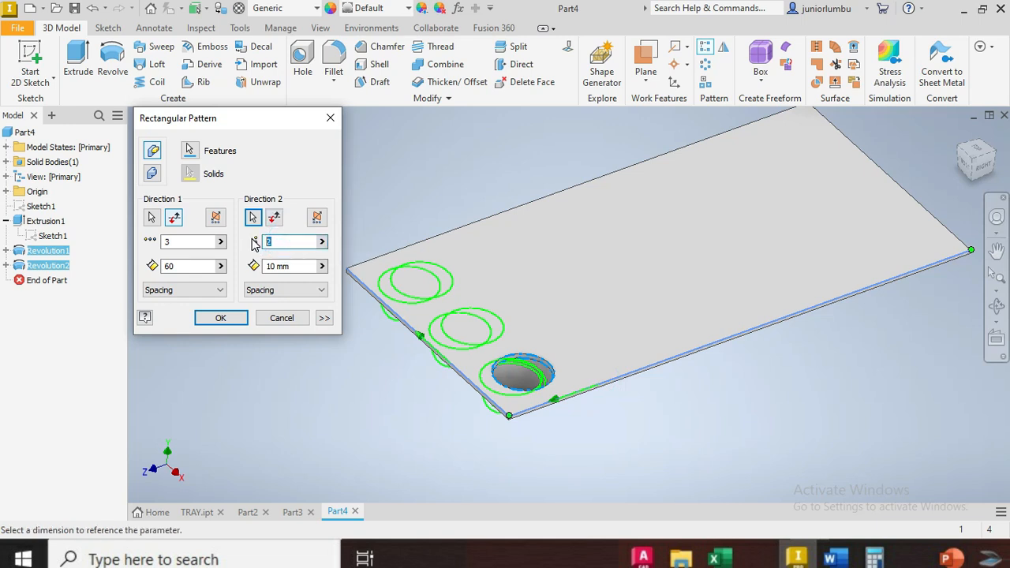
text(6)
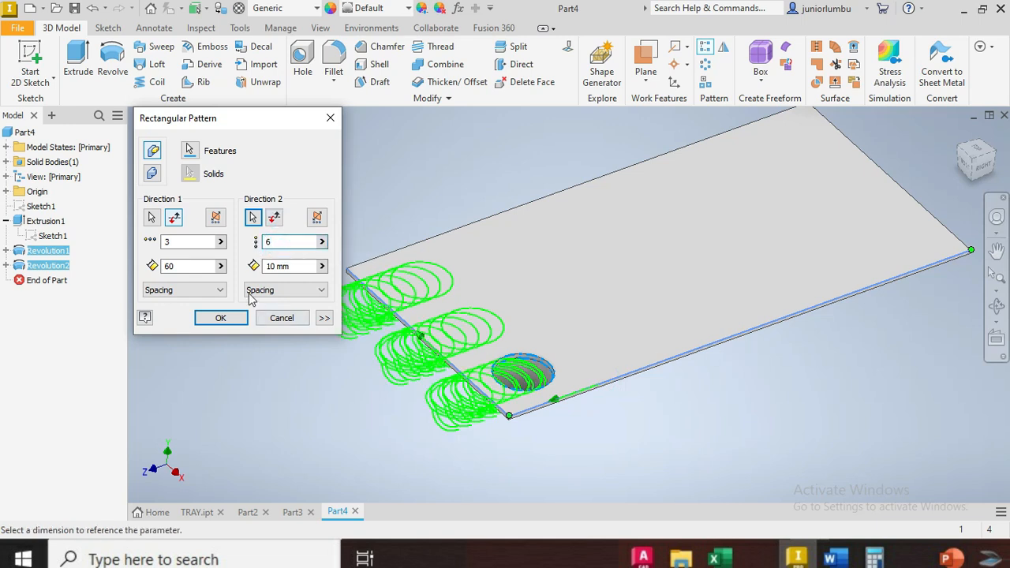
drag(294, 266, 251, 266)
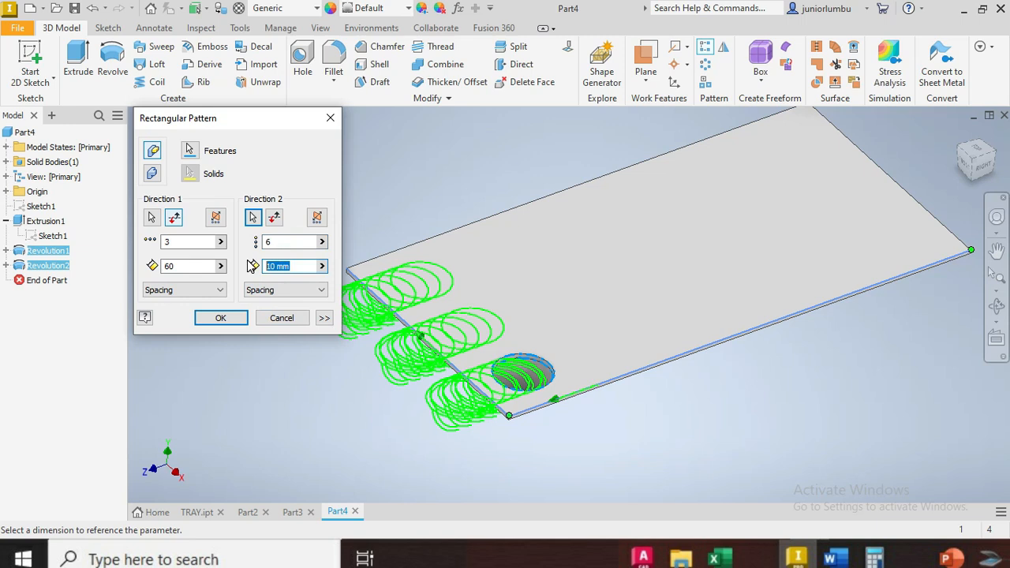
text(60)
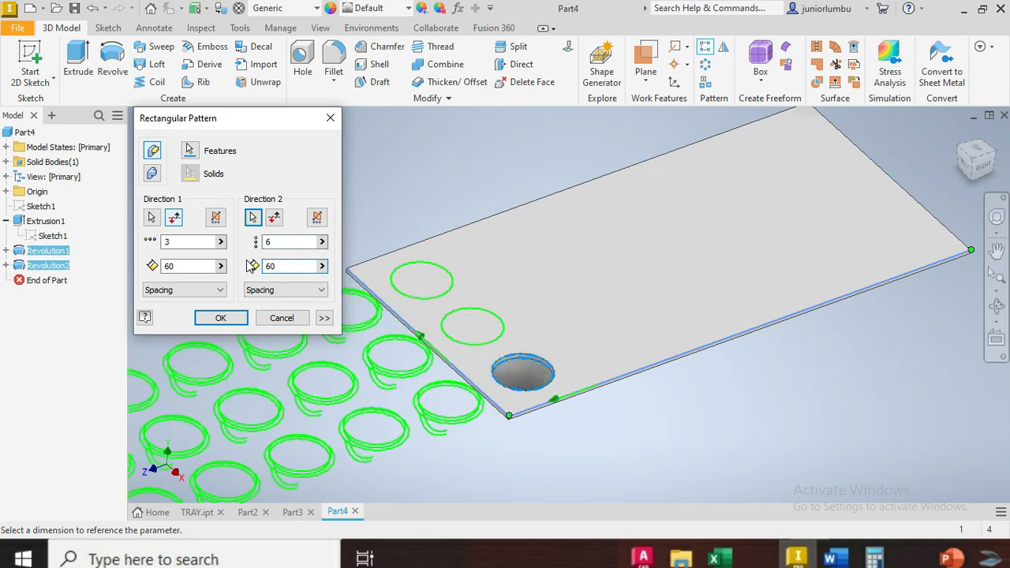
scroll(551, 331, down, 2)
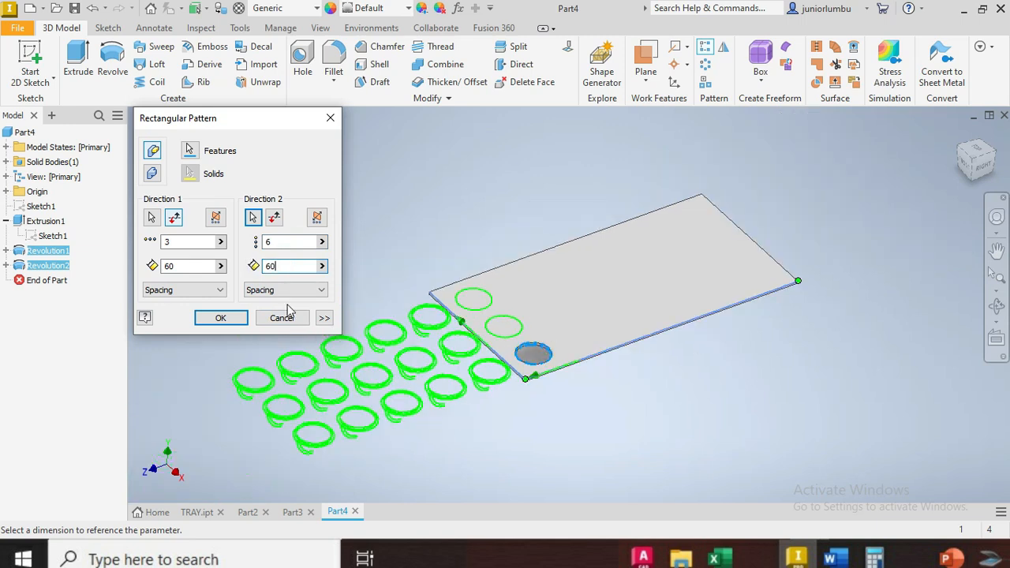
click(273, 217)
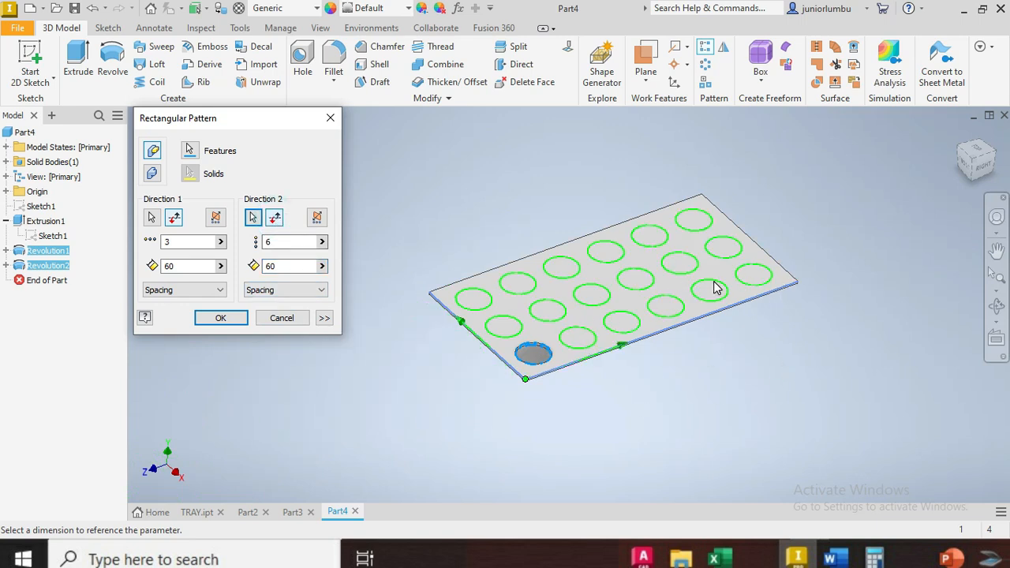
click(221, 318)
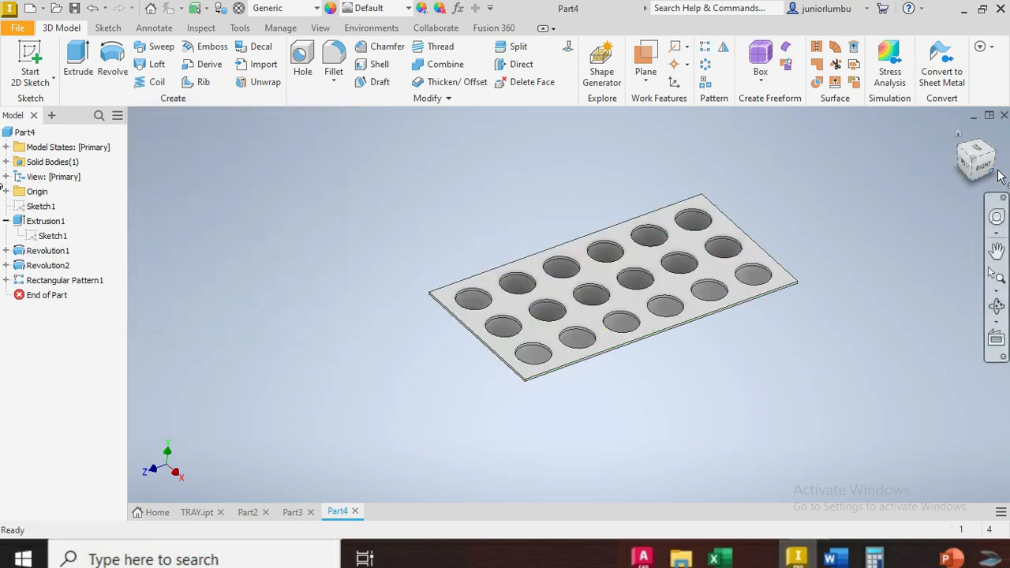
Start a fillet on one short vertical corner edge of the plate with a 30 mm radius
mouse_move(975, 165)
mouse_down()
mouse_move(949, 150)
mouse_move(933, 183)
mouse_up()
scroll(815, 295, up, 5)
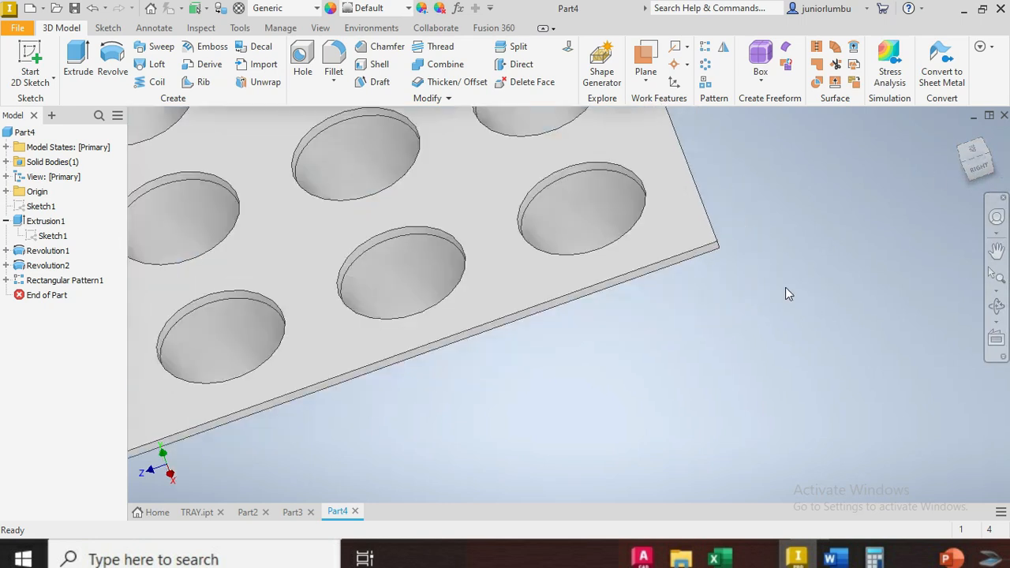
scroll(715, 250, up, 4)
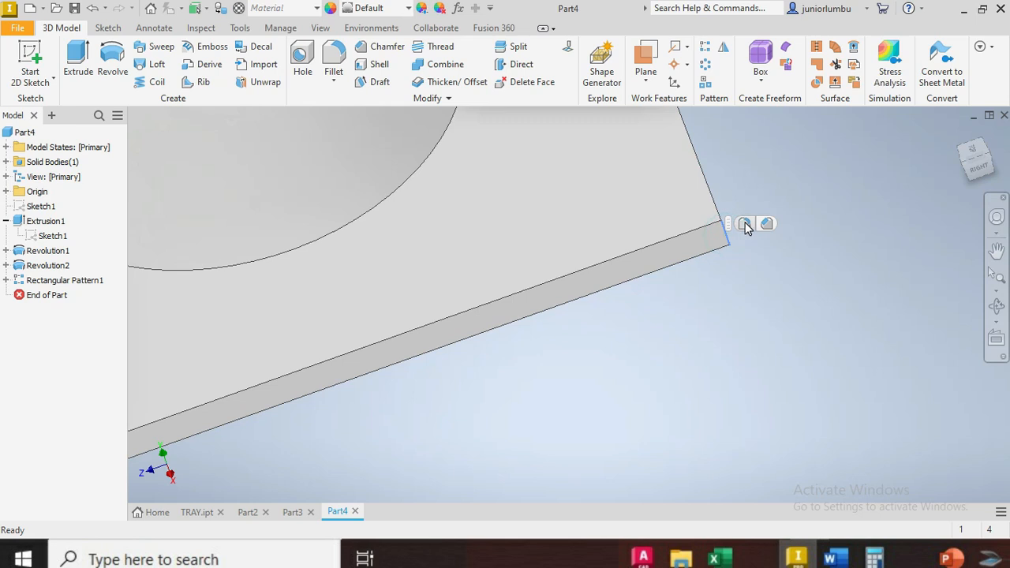
click(744, 225)
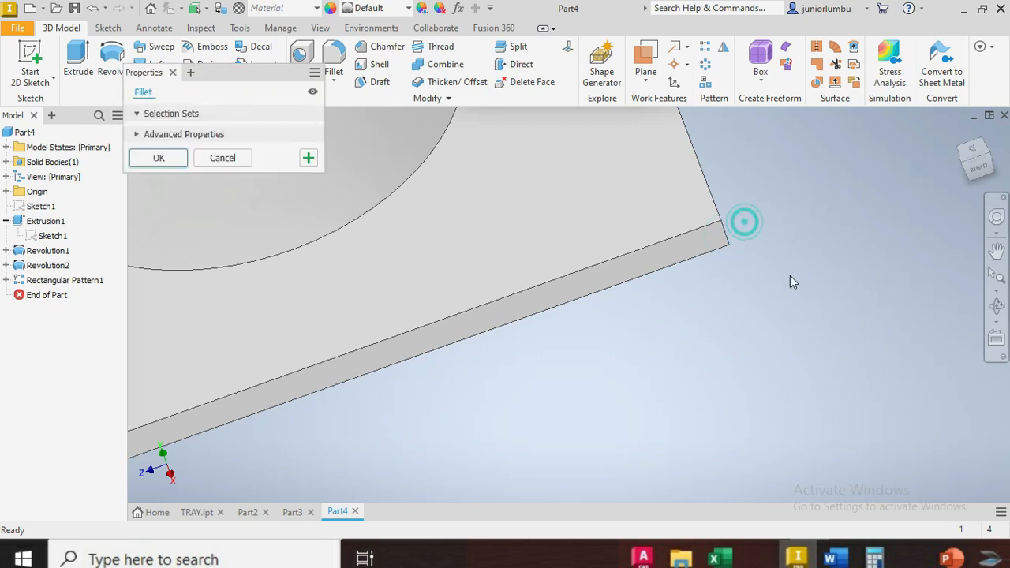
scroll(809, 291, down, 4)
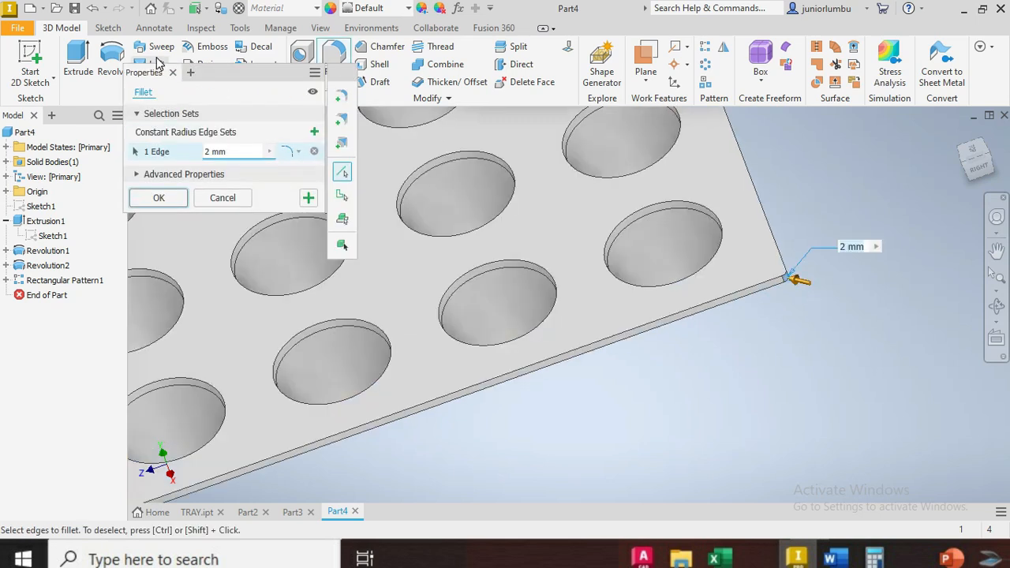
drag(225, 153, 183, 144)
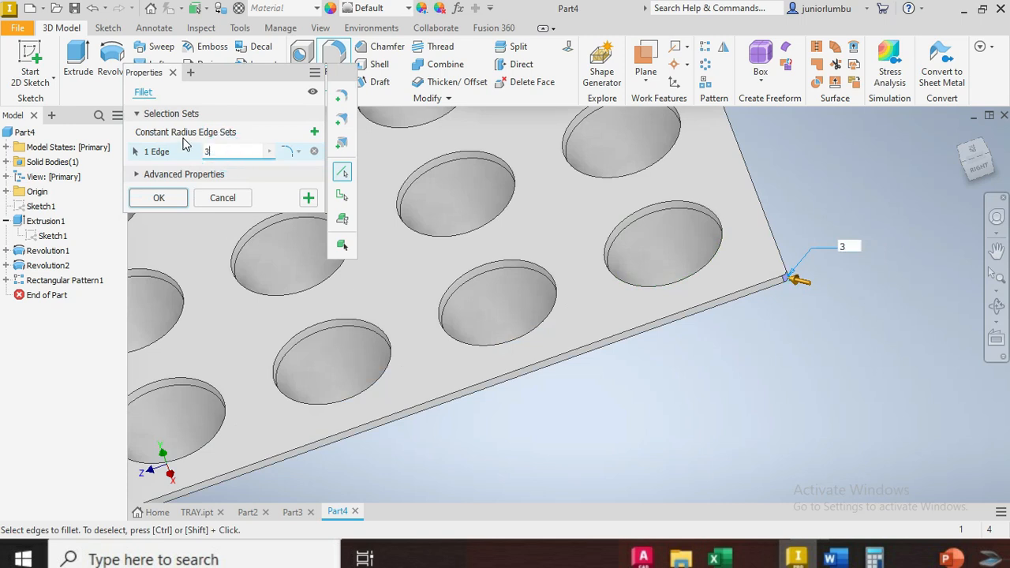
scroll(656, 278, down, 5)
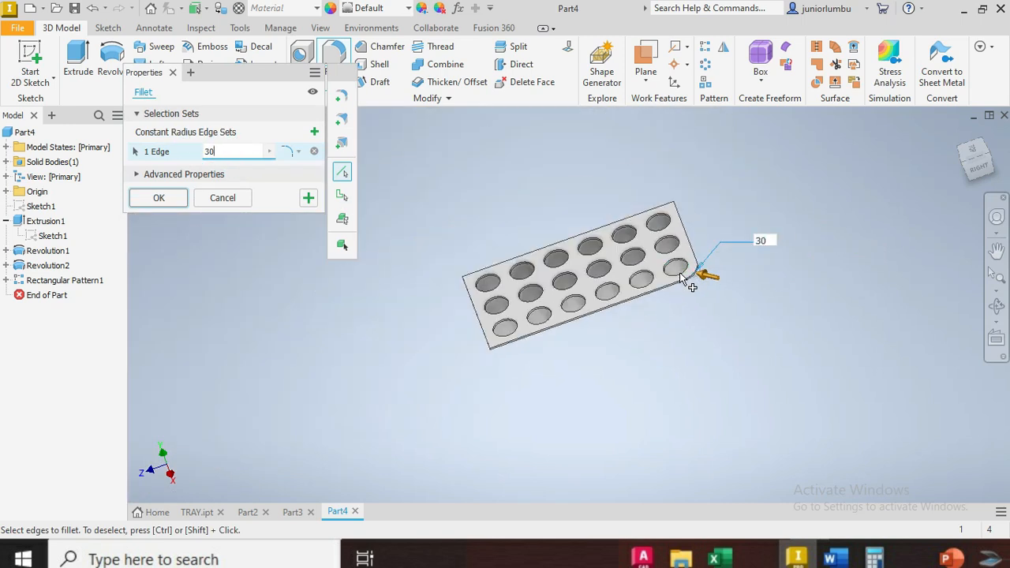
Add the vertical corner edge at the other end of the same long side to the fillet
scroll(479, 355, up, 5)
scroll(478, 355, up, 3)
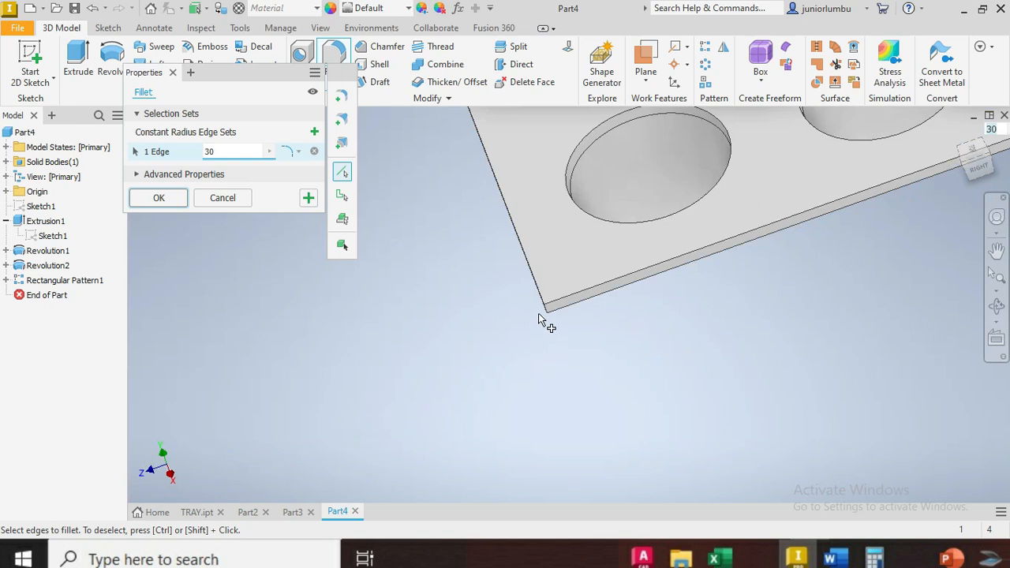
click(542, 312)
scroll(545, 313, down, 6)
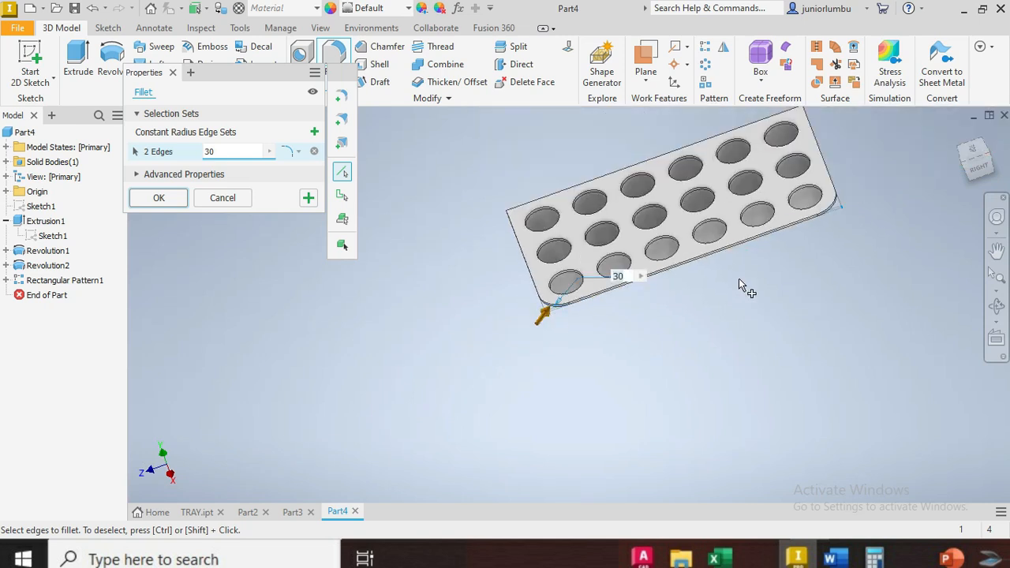
Add the plate's two remaining vertical corner edges to the 30 mm fillet and create it
drag(982, 171, 897, 230)
scroll(763, 289, up, 2)
scroll(711, 232, up, 5)
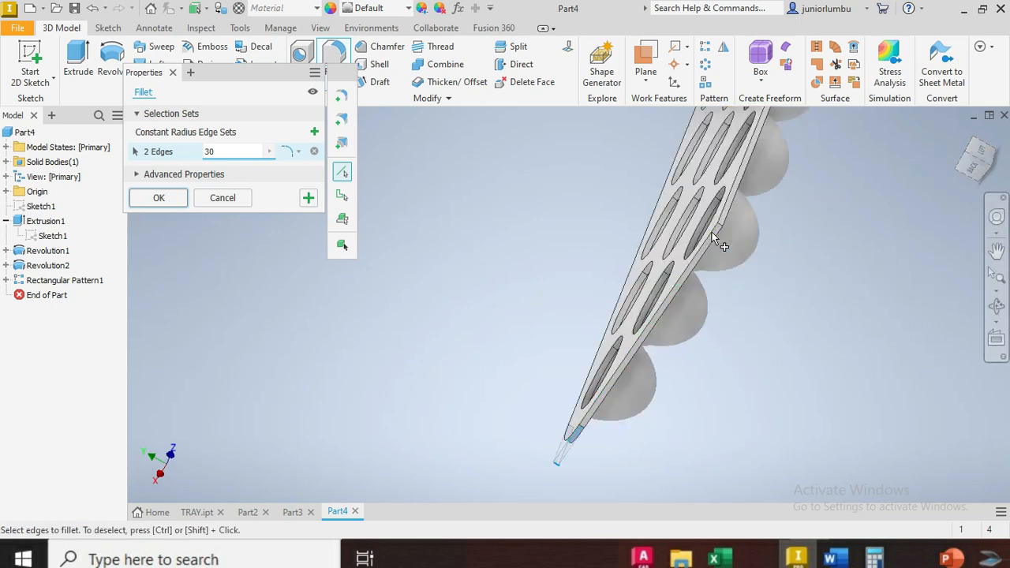
click(740, 207)
scroll(748, 221, down, 5)
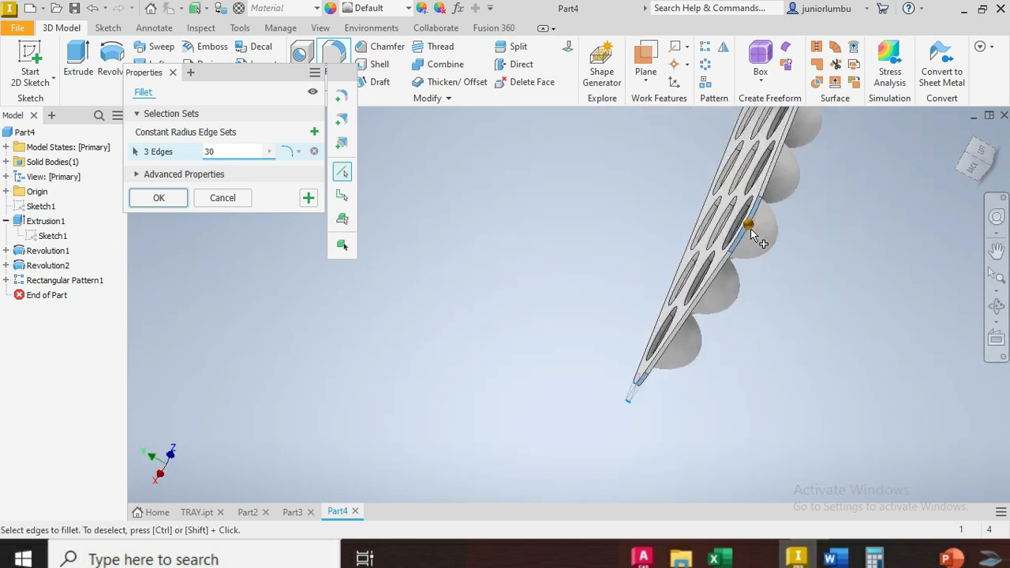
mouse_move(971, 169)
mouse_down()
mouse_move(942, 208)
mouse_move(983, 164)
mouse_move(964, 162)
mouse_up()
scroll(881, 195, up, 6)
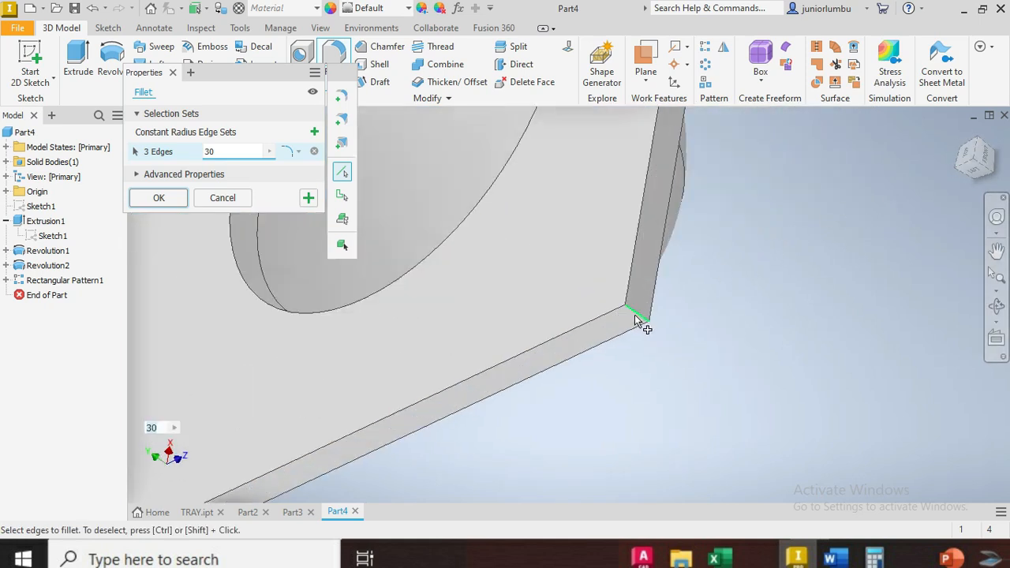
click(638, 320)
scroll(686, 300, down, 6)
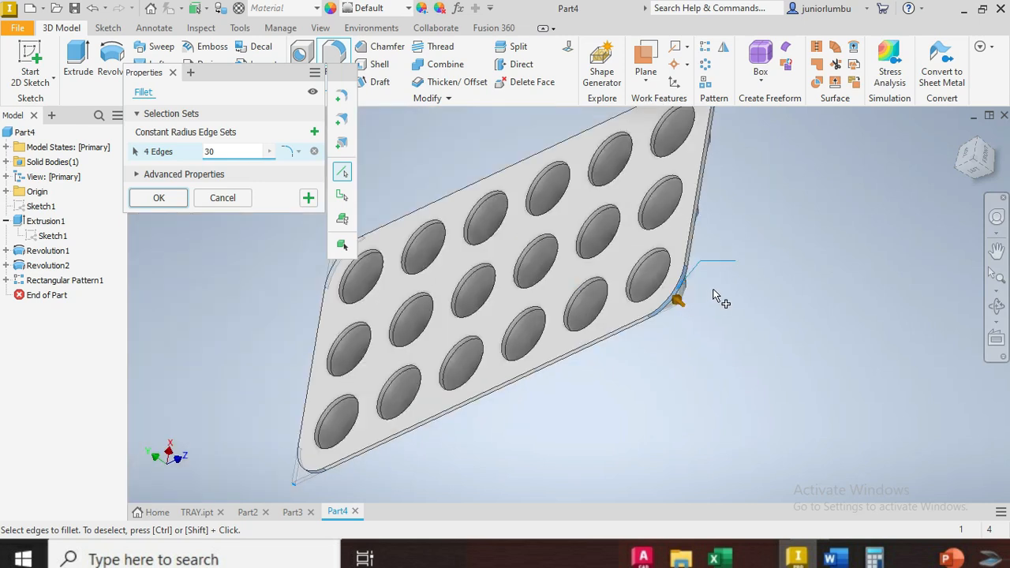
click(961, 171)
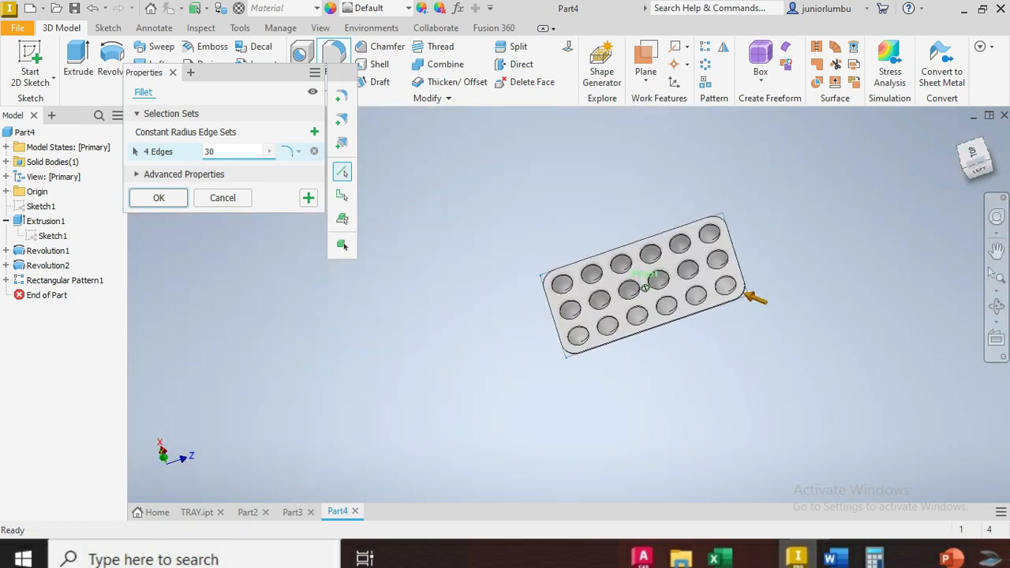
click(158, 203)
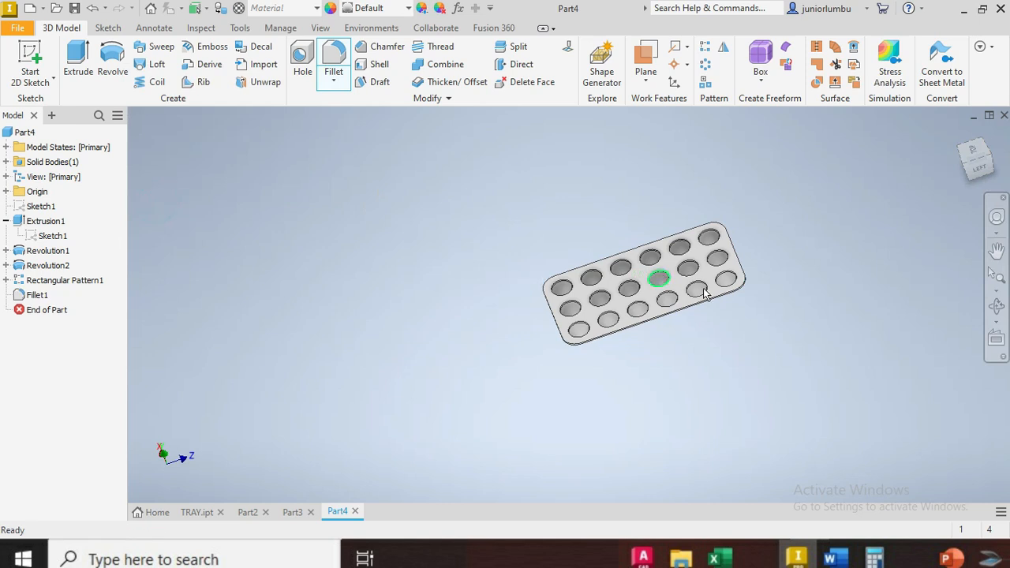
Start a new sketch on the long side face of the tray plate
scroll(654, 277, up, 4)
drag(980, 162, 976, 161)
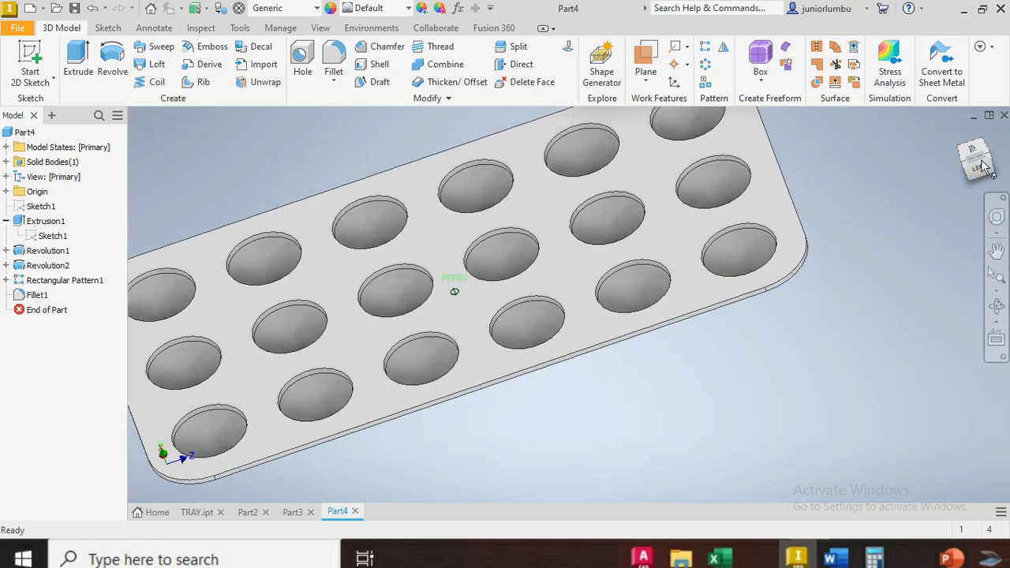
click(980, 169)
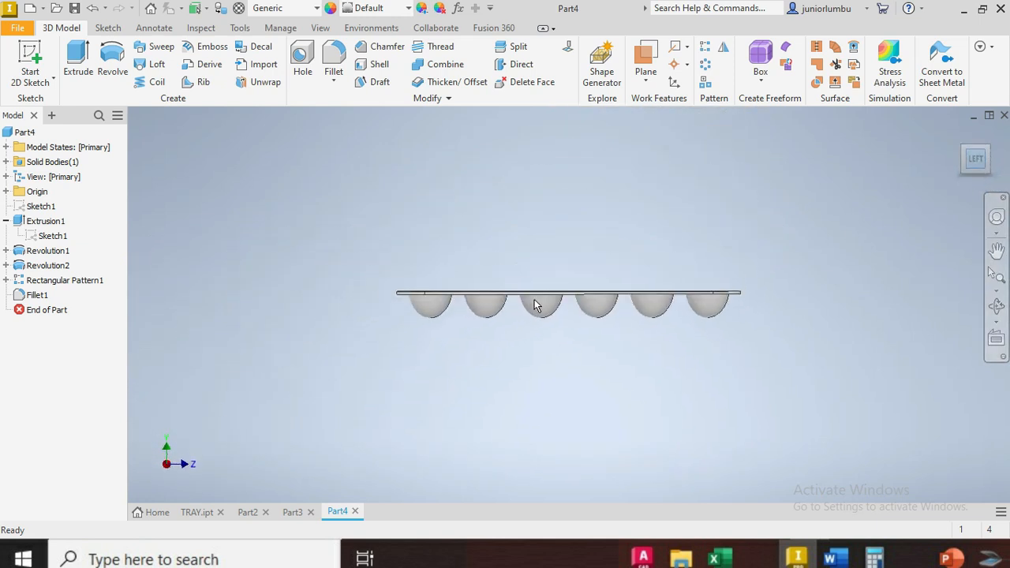
scroll(537, 300, up, 5)
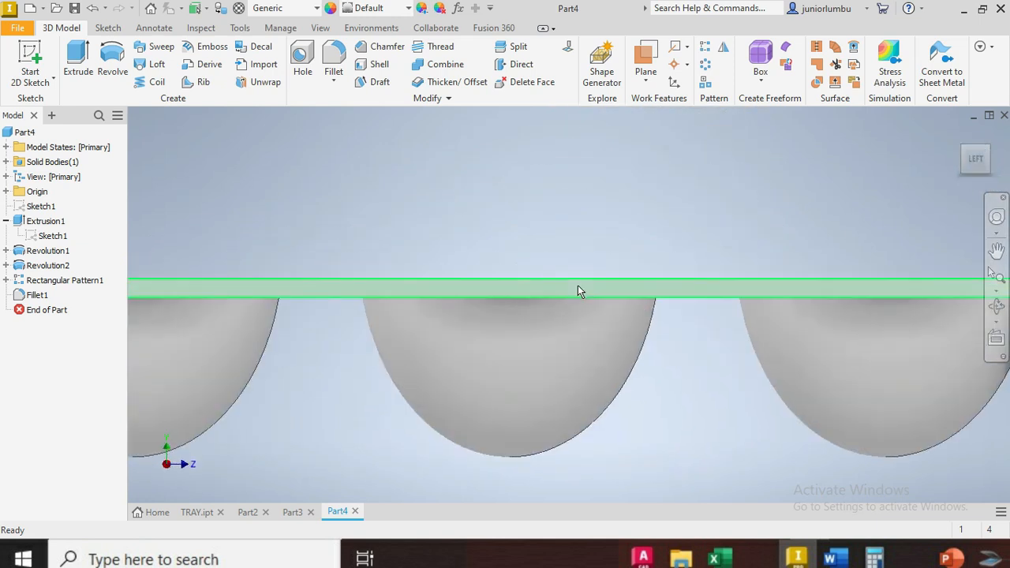
click(577, 287)
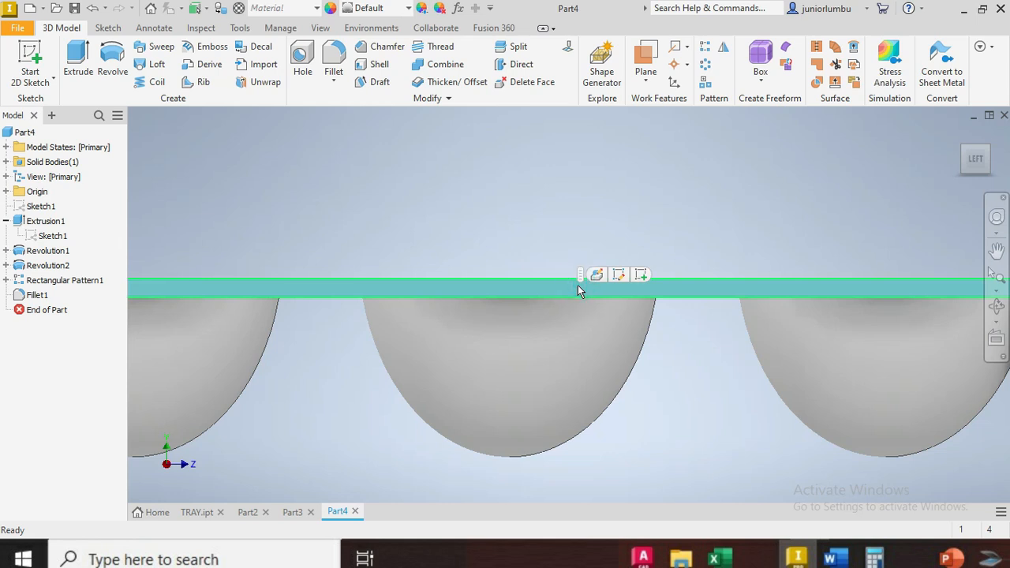
click(640, 274)
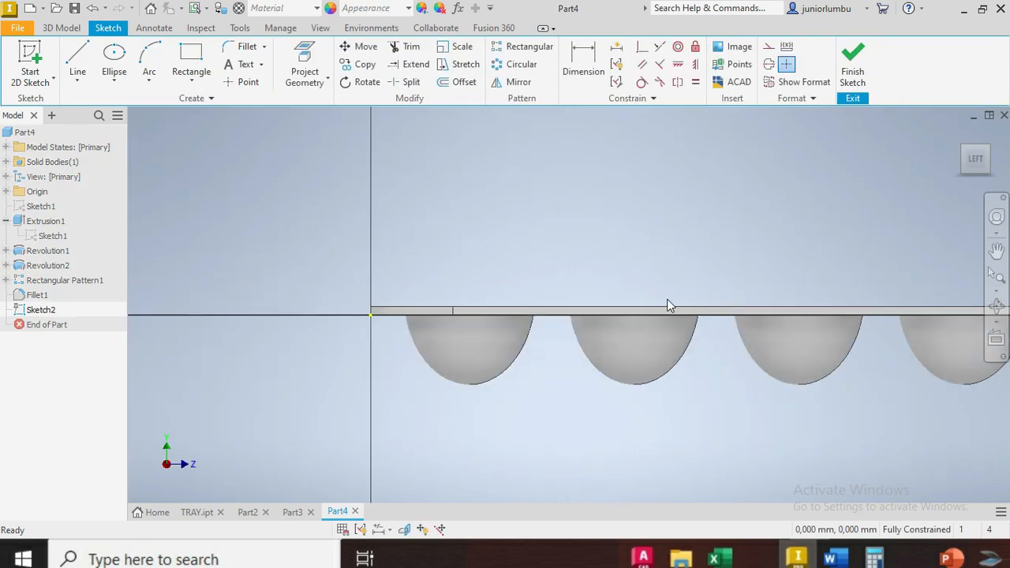
Sketch a two-point rectangle rising from the plate's lower corner at the origin, about as wide as the plate and about 145 mm high
click(180, 75)
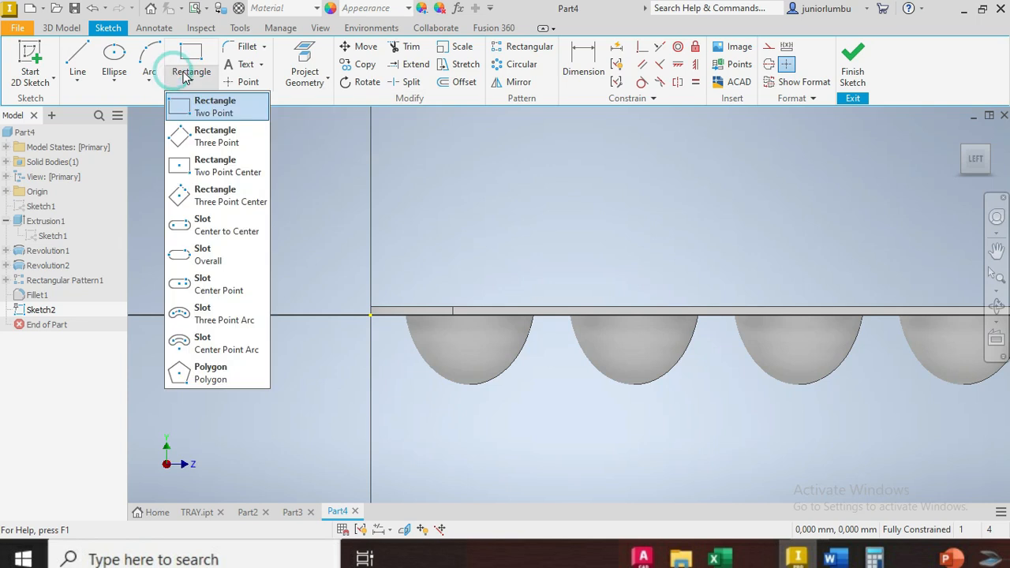
click(186, 54)
scroll(387, 302, up, 5)
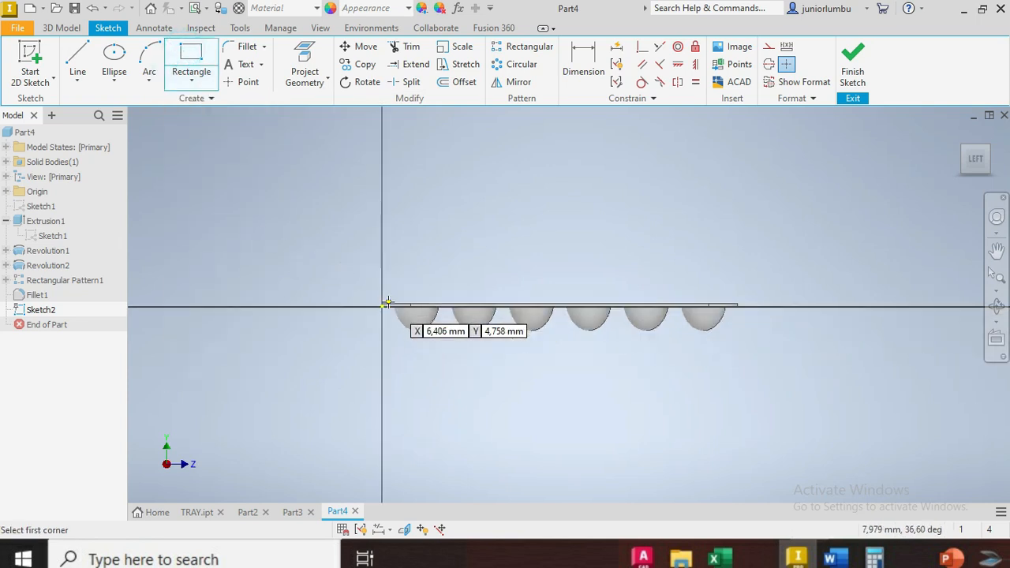
click(383, 305)
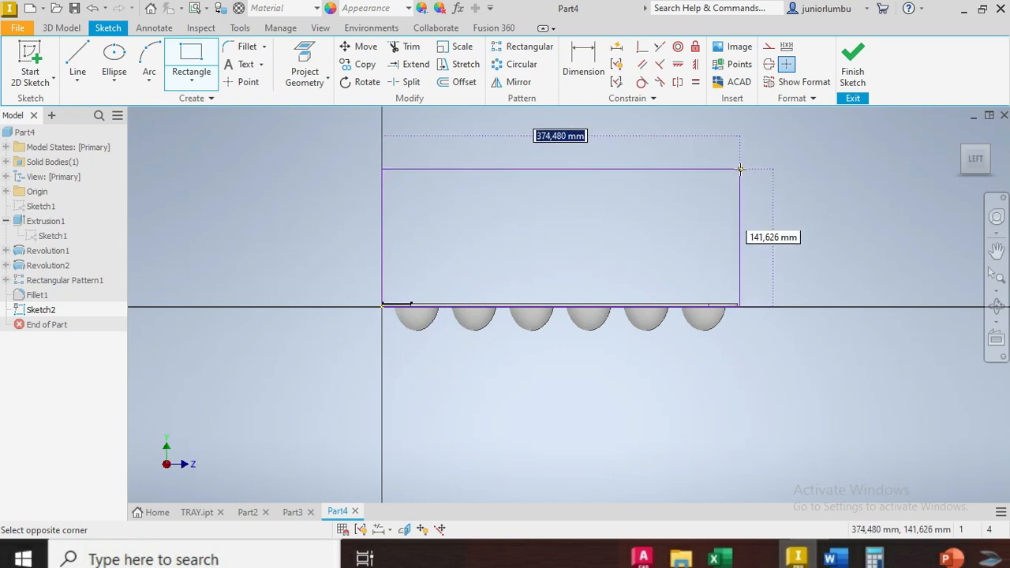
click(738, 168)
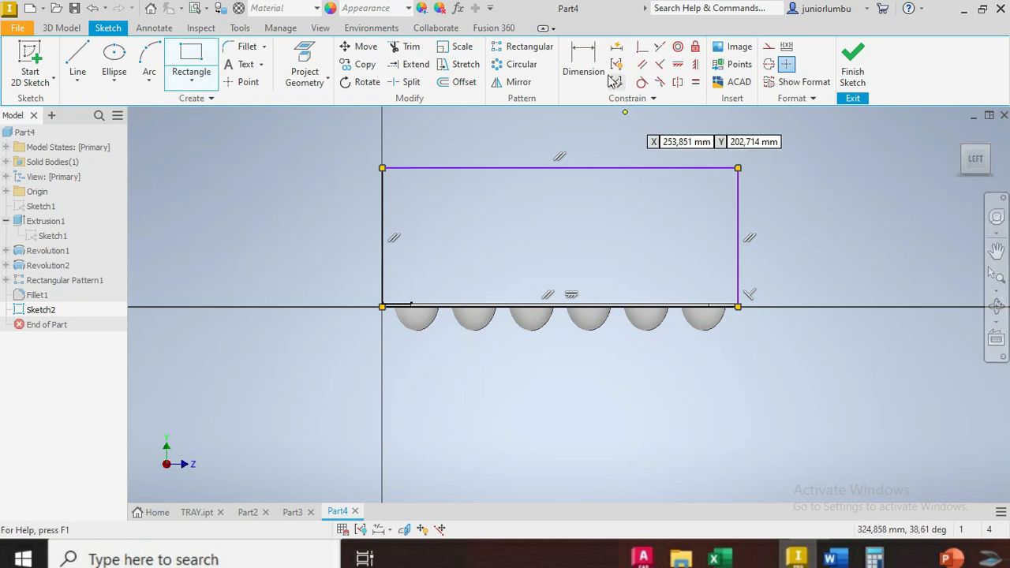
Dimension the rectangle's vertical side and set its height to 182 mm
click(575, 56)
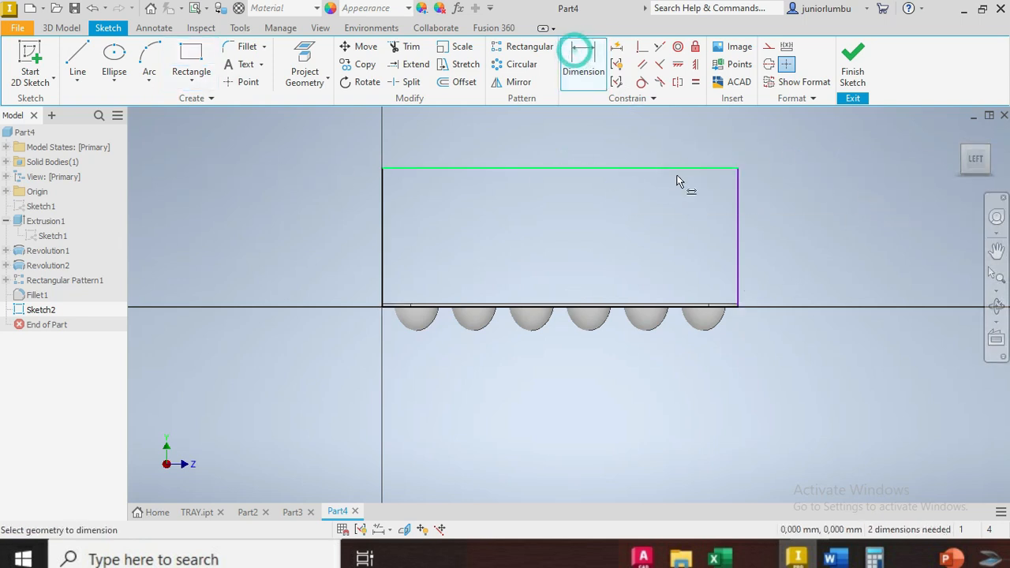
click(737, 192)
click(793, 200)
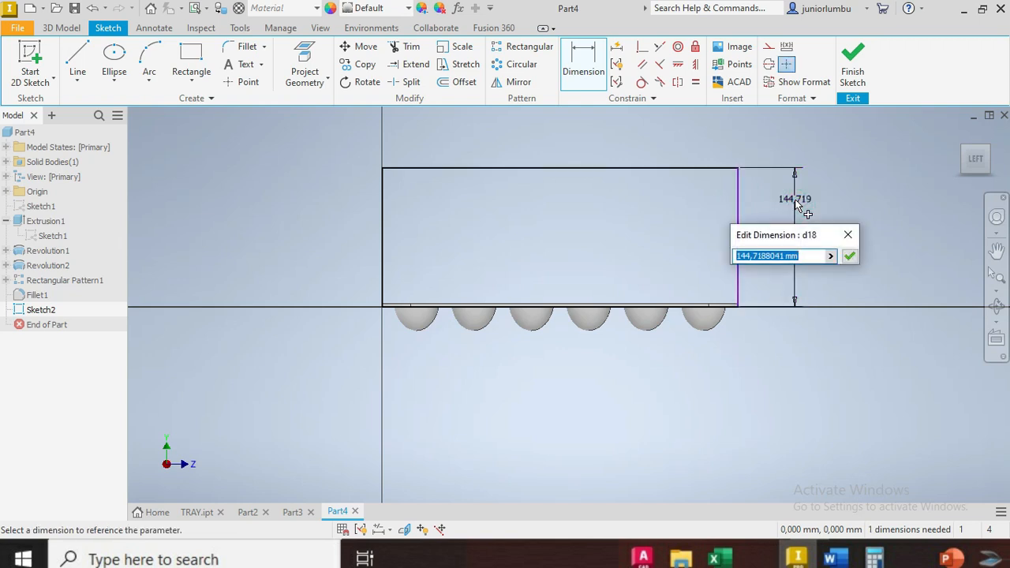
text(182)
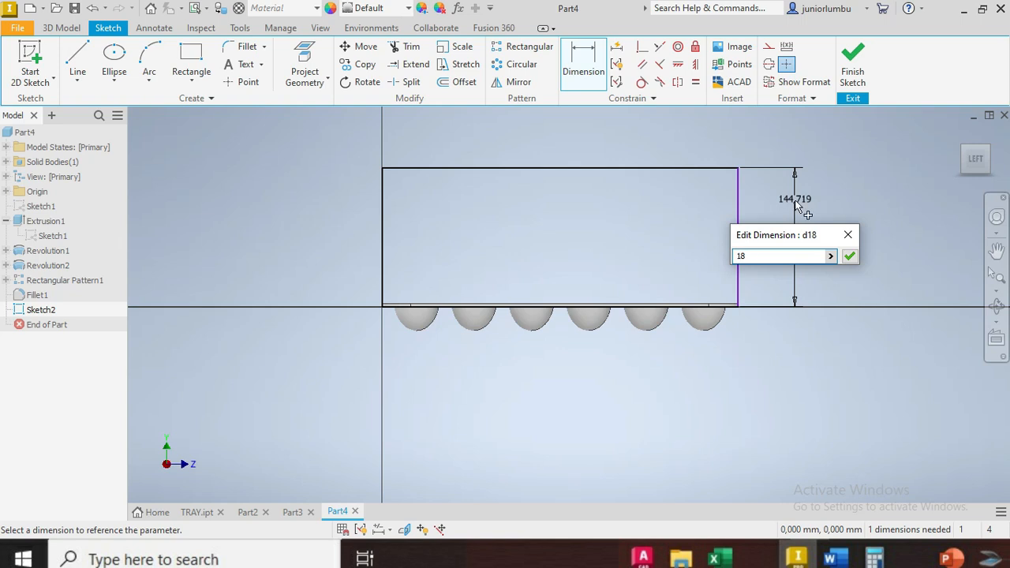
click(847, 258)
scroll(589, 254, up, 3)
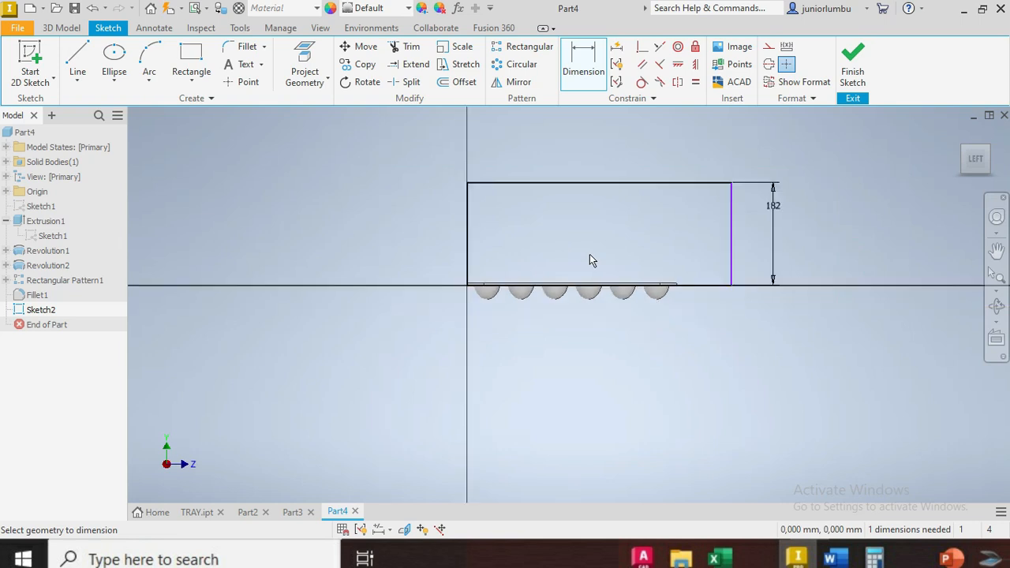
scroll(730, 217, down, 3)
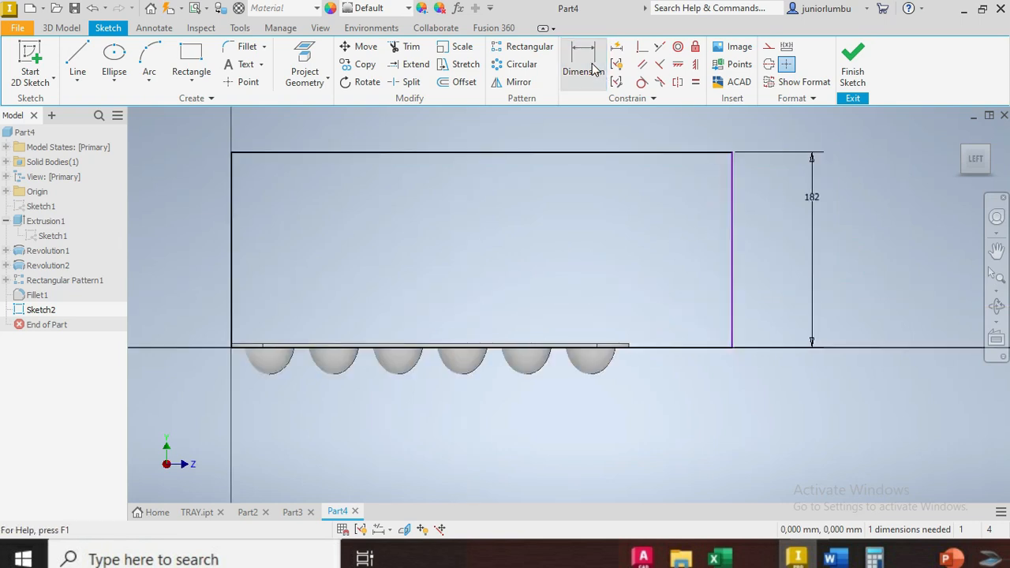
Dimension the rectangle's horizontal edge below the cups and set its width to 372 mm
click(300, 154)
click(285, 430)
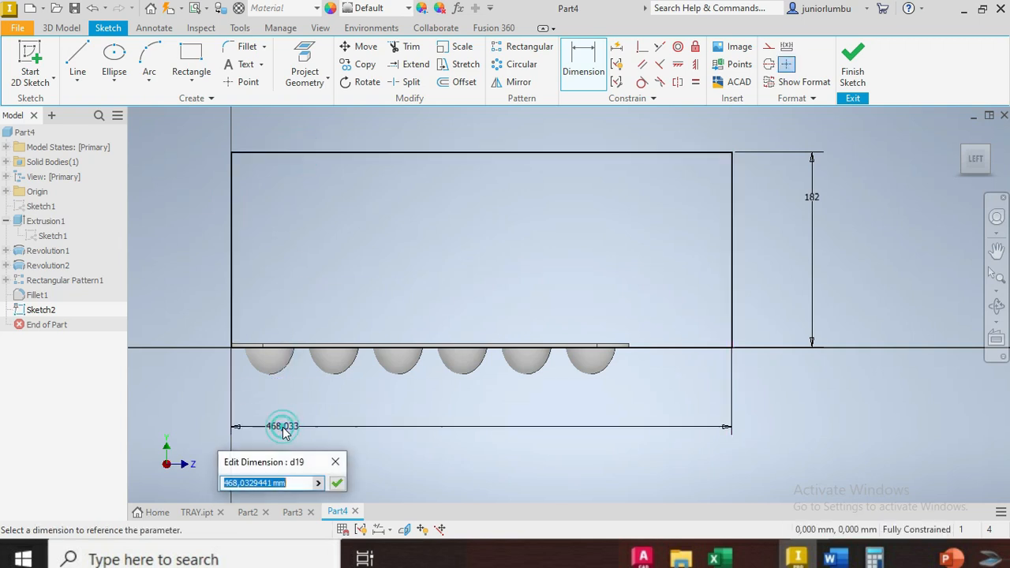
text(37)
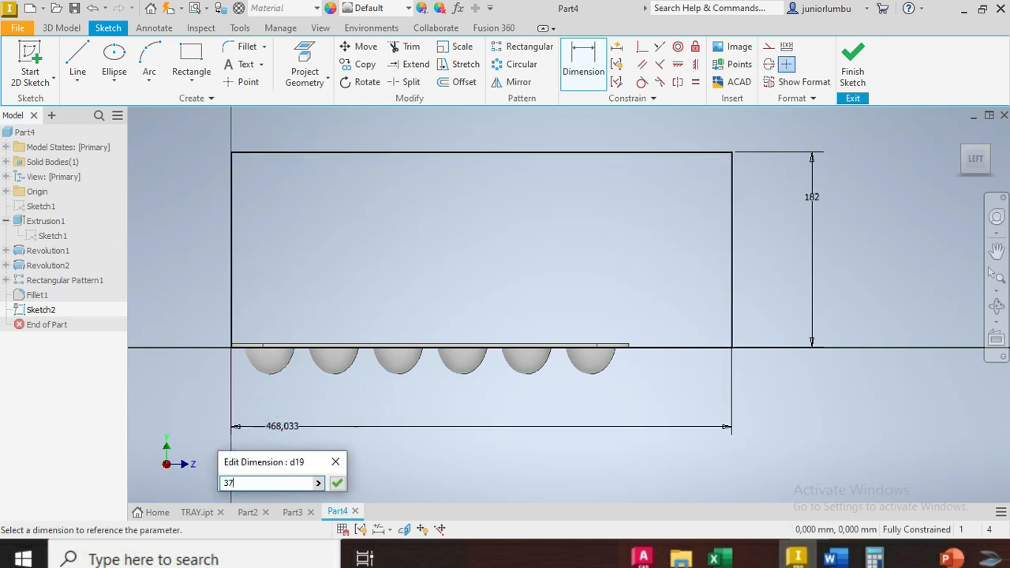
key(Return)
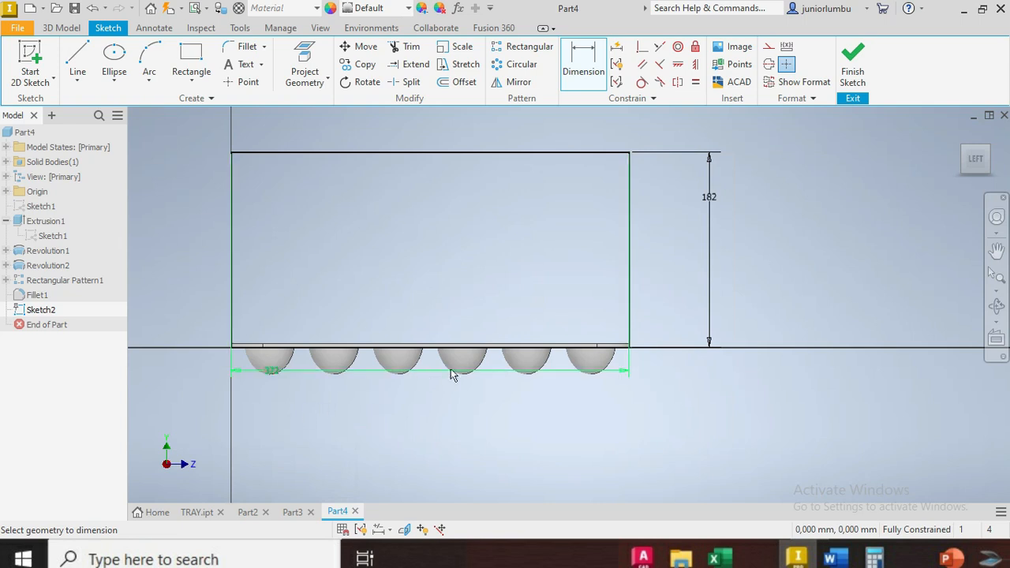
Extrude the rectangle 3 mm outward from the plate's long side, joined to the tray as an upright wall
click(66, 28)
click(87, 61)
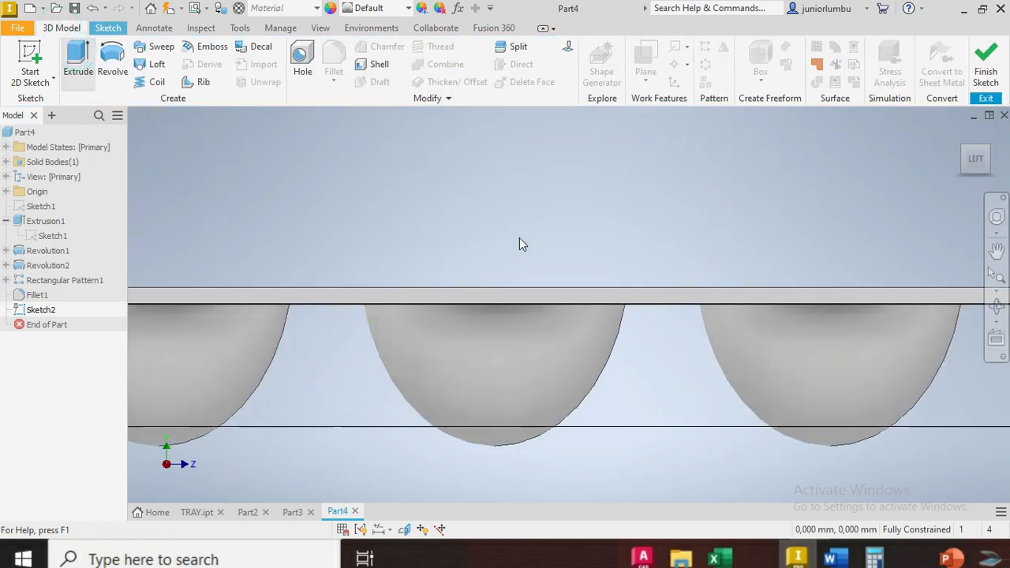
scroll(522, 238, down, 6)
scroll(527, 229, up, 4)
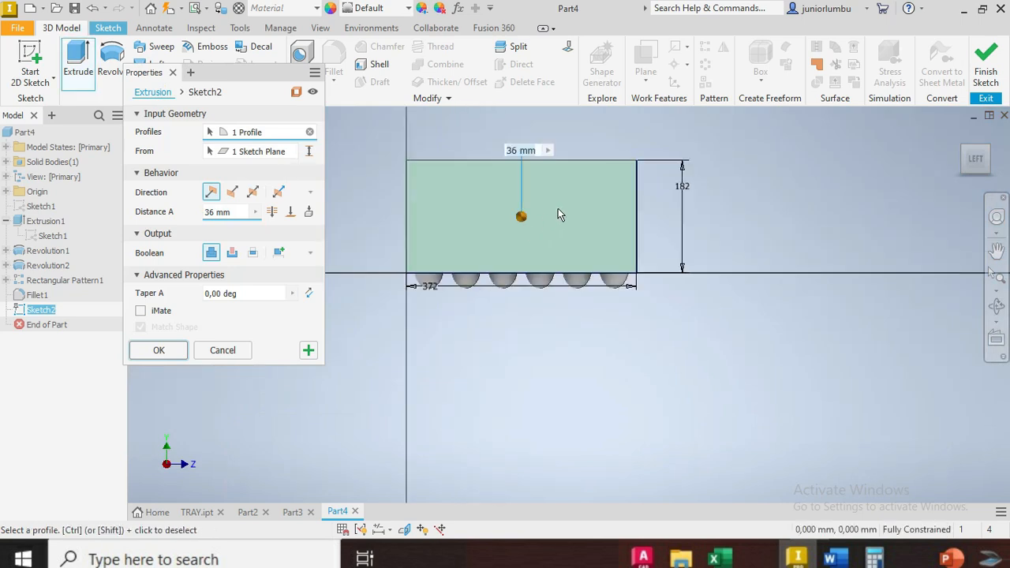
click(986, 159)
mouse_move(986, 158)
mouse_down()
mouse_move(953, 160)
mouse_move(953, 178)
mouse_up()
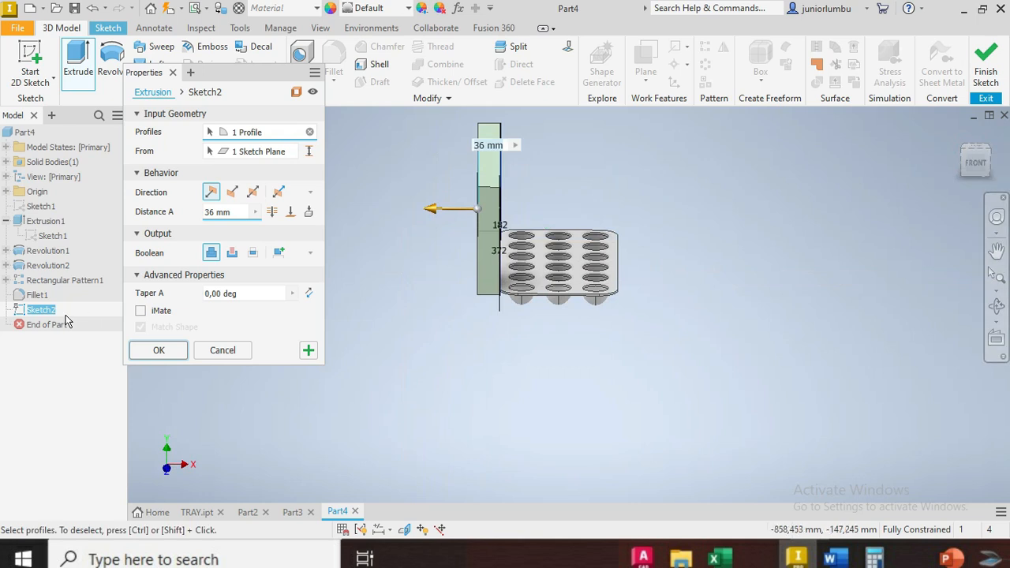
click(231, 213)
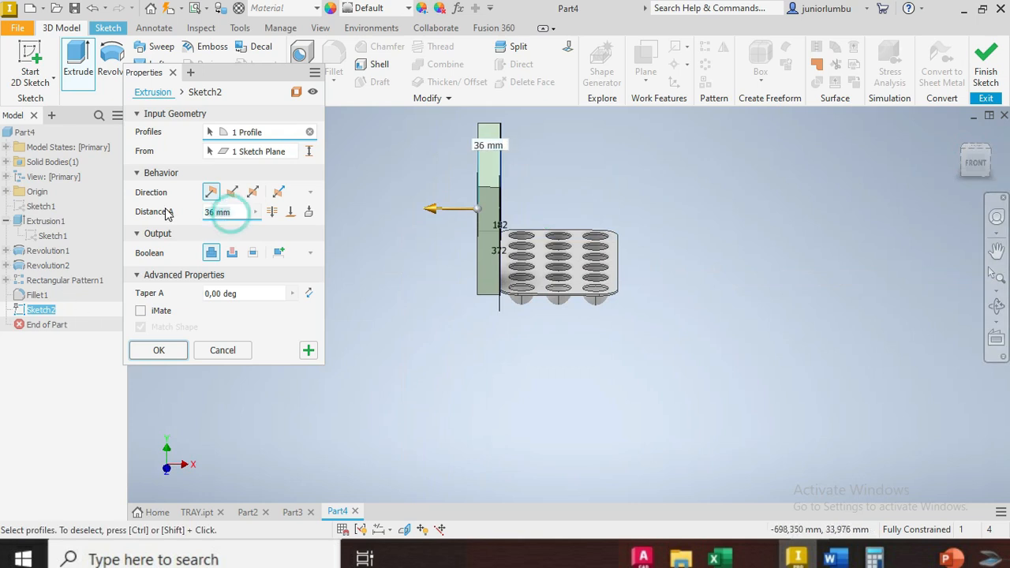
text(3)
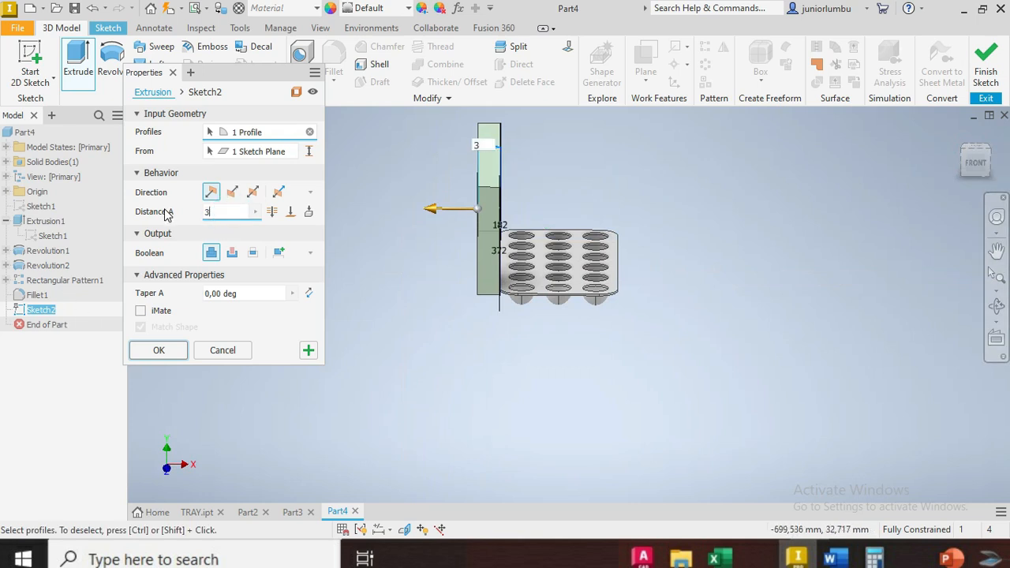
click(158, 350)
click(988, 147)
shift+middle_drag(596, 203, 597, 198)
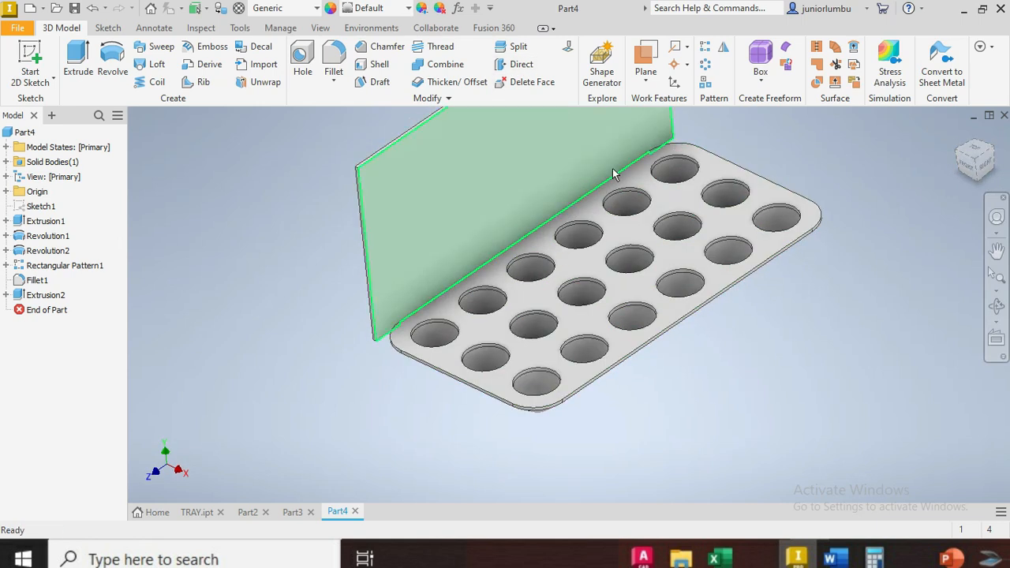
scroll(543, 231, up, 3)
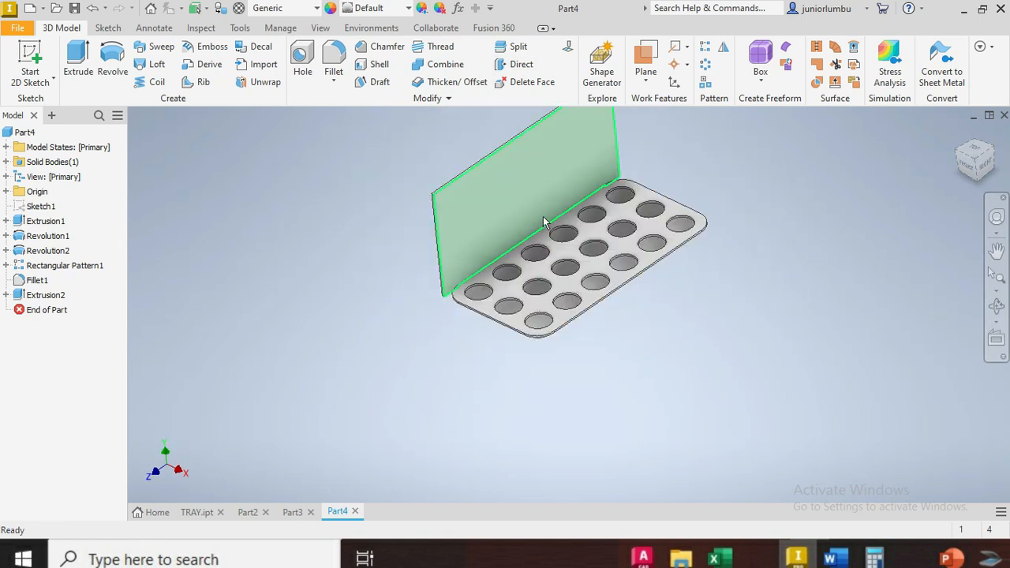
click(968, 159)
mouse_move(1004, 118)
mouse_down()
mouse_move(875, 118)
mouse_move(1004, 118)
mouse_up()
drag(974, 160, 927, 211)
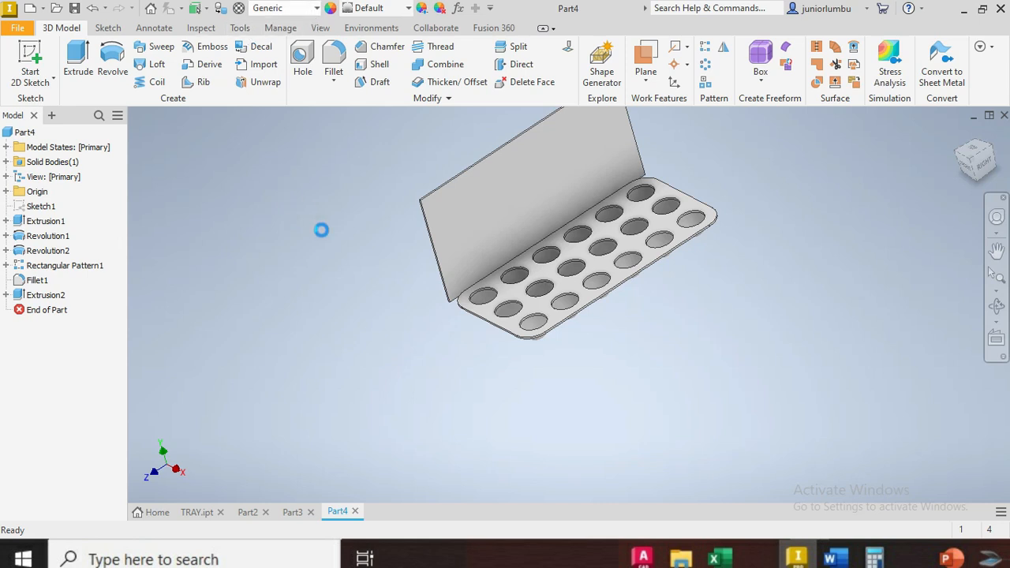
Assign Stainless Steel from the Inventor Material Library as the tray's material
scroll(507, 230, up, 4)
scroll(518, 206, down, 5)
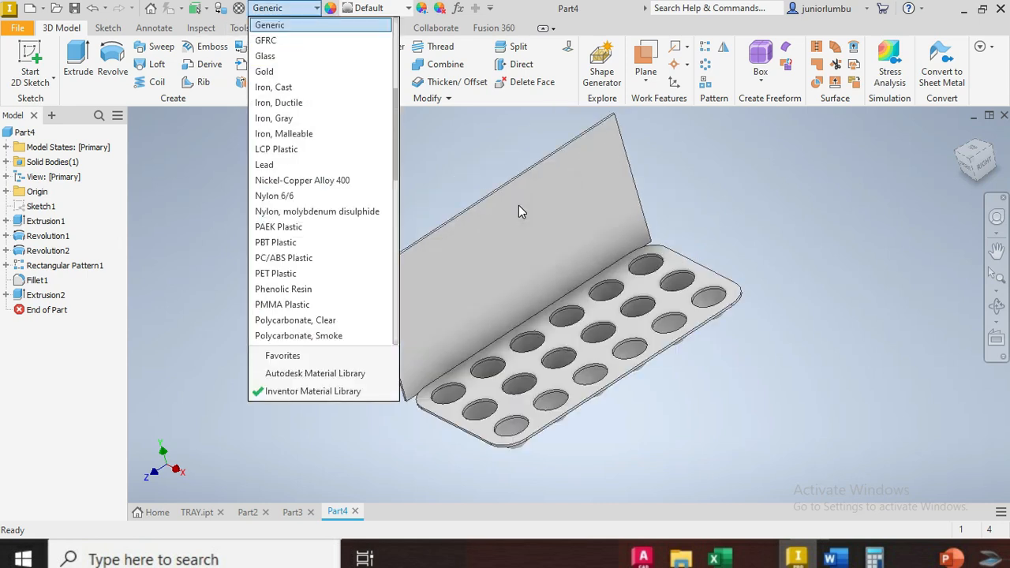
scroll(512, 233, up, 3)
scroll(506, 235, down, 4)
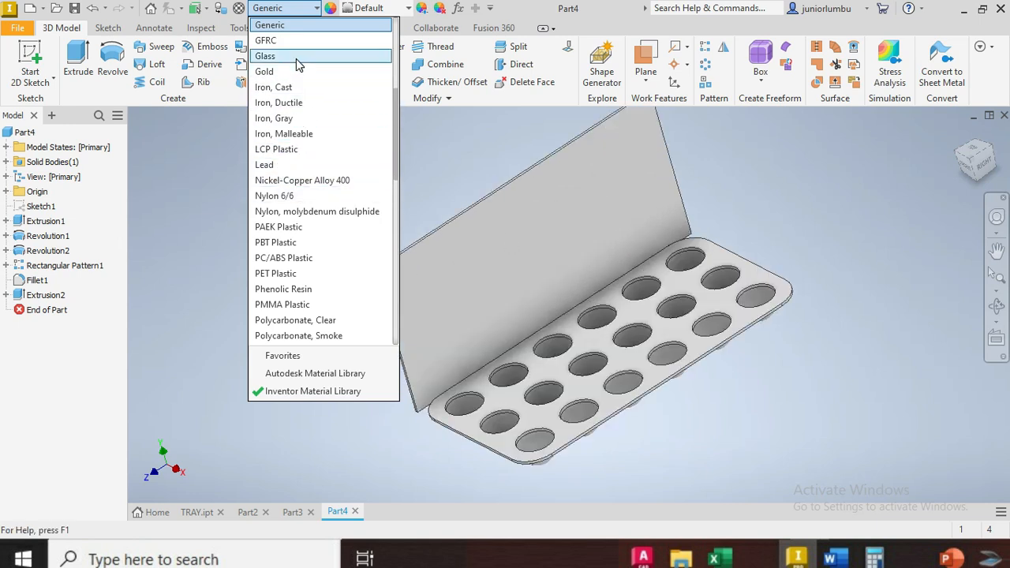
scroll(287, 264, down, 3)
scroll(286, 272, down, 4)
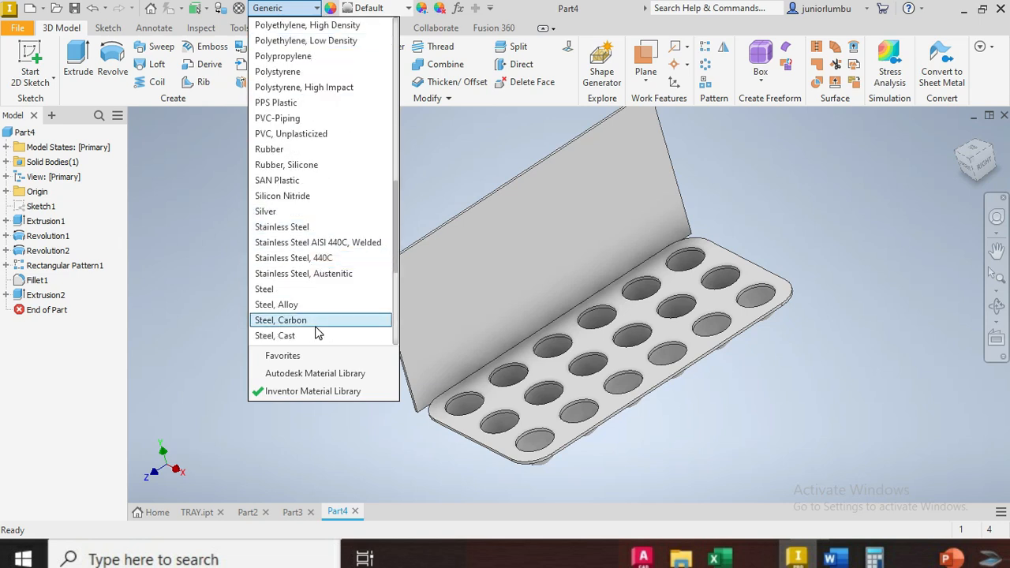
scroll(306, 310, down, 2)
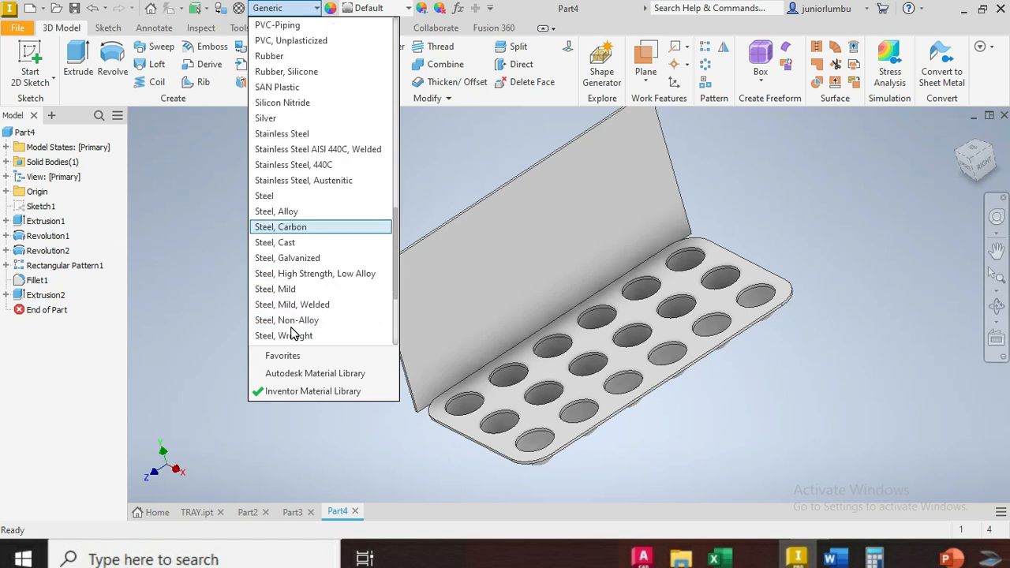
click(290, 135)
mouse_move(979, 173)
mouse_down()
mouse_move(964, 146)
mouse_move(956, 185)
mouse_move(957, 152)
mouse_move(935, 154)
mouse_move(938, 186)
mouse_move(919, 166)
mouse_move(929, 150)
mouse_move(949, 158)
mouse_move(931, 181)
mouse_move(957, 146)
mouse_move(938, 142)
mouse_move(951, 164)
mouse_move(954, 147)
mouse_move(941, 178)
mouse_up()
mouse_move(592, 289)
shift+middle_down()
mouse_move(670, 290)
mouse_move(563, 290)
mouse_move(619, 371)
mouse_move(663, 387)
mouse_move(687, 284)
mouse_move(623, 252)
mouse_move(678, 260)
mouse_move(679, 229)
mouse_move(583, 205)
mouse_move(607, 260)
mouse_move(662, 300)
mouse_move(647, 339)
mouse_move(623, 347)
mouse_move(630, 331)
shift+middle_up()
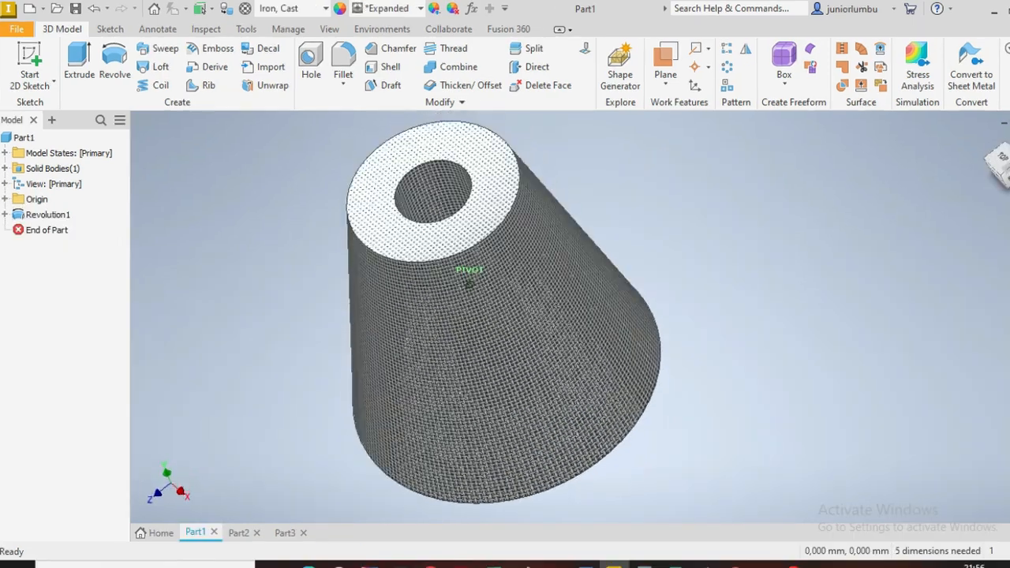
mouse_move(473, 284)
shift+middle_down()
mouse_move(481, 315)
mouse_move(505, 300)
mouse_move(591, 466)
mouse_move(646, 363)
mouse_move(591, 464)
shift+middle_up()
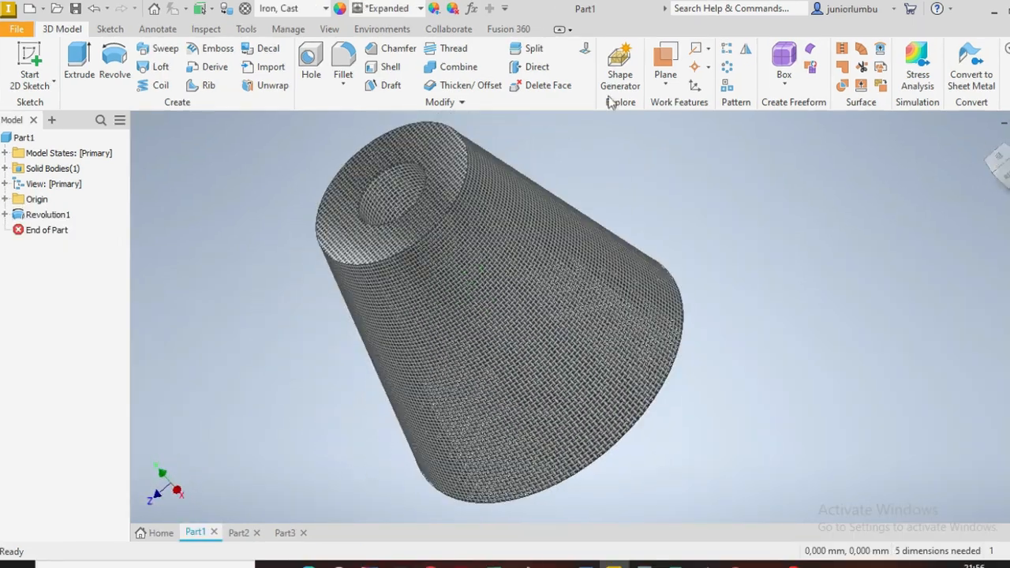
Create a new metric part from Standard (mm).ipt and sketch a tall, narrow two-point rectangle on the YZ plane, beside the vertical axis
click(30, 9)
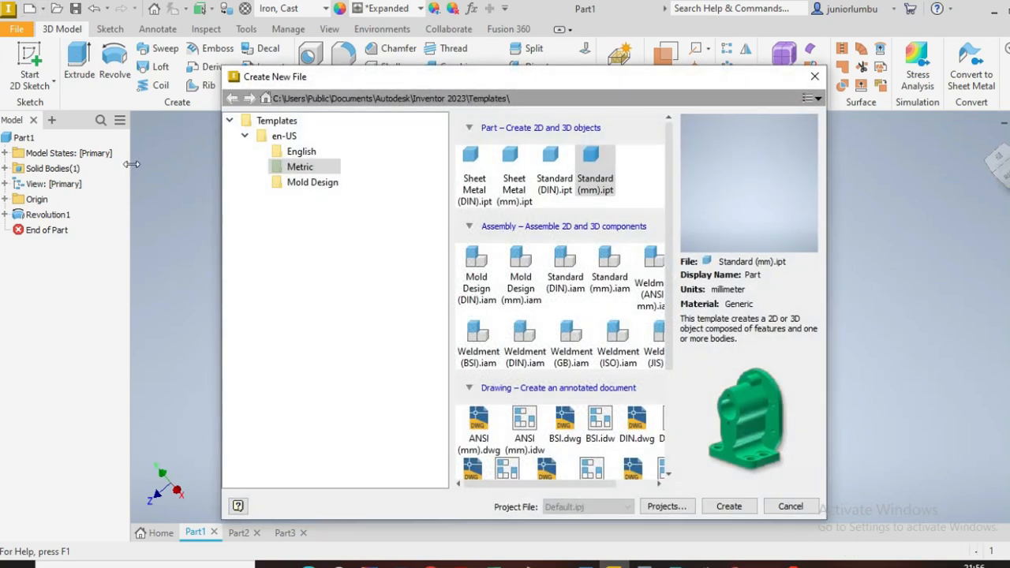
click(727, 507)
click(110, 29)
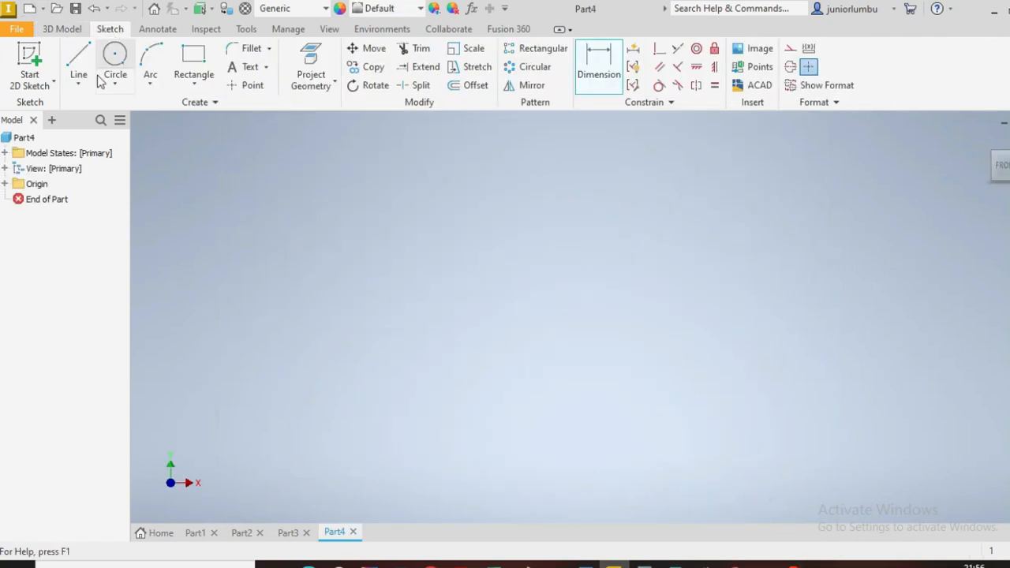
click(188, 61)
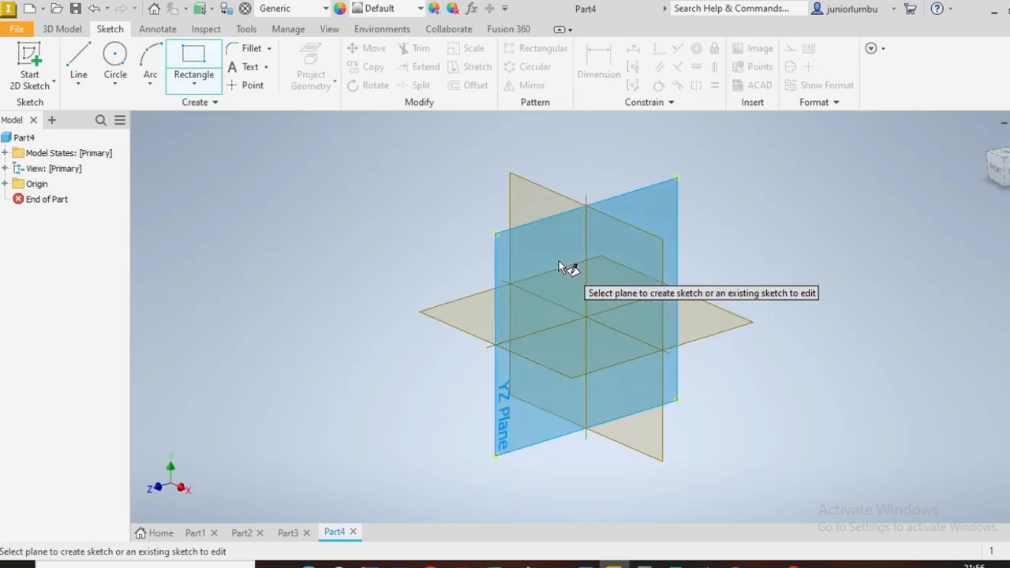
click(559, 261)
click(512, 149)
click(566, 398)
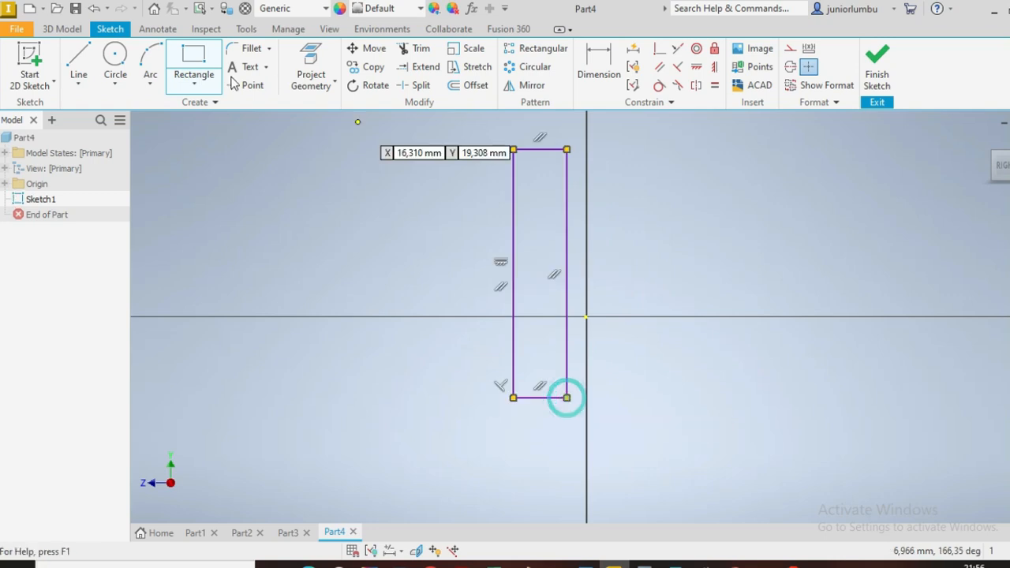
Draw a vertical line on the vertical axis beside the rectangle, extending slightly past its upper and lower ends
click(72, 66)
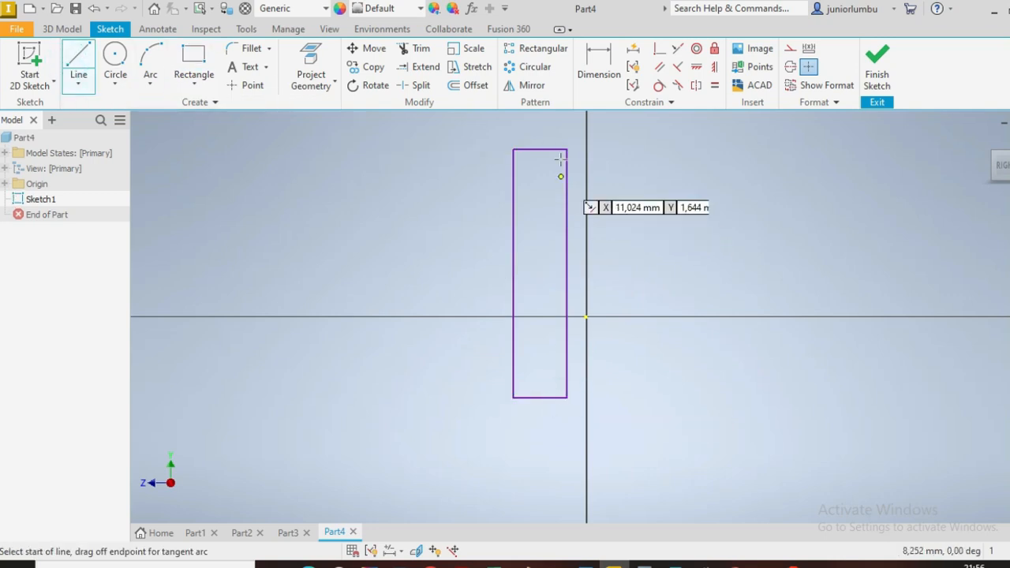
click(586, 120)
click(585, 426)
Draw a slanted line from the rectangle's lower outer corner to a point on its upper edge
click(79, 66)
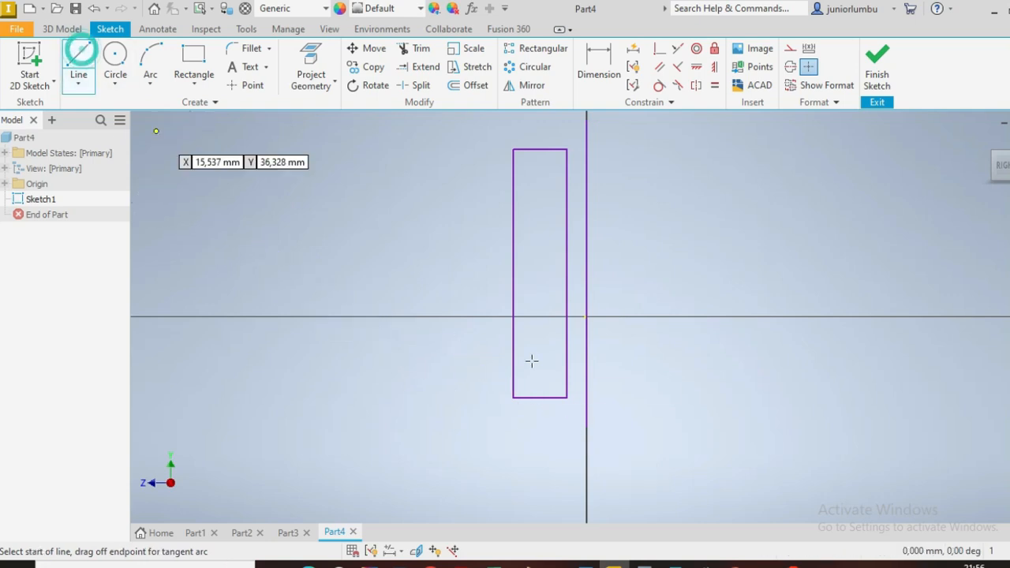
scroll(526, 361, up, 3)
click(501, 428)
scroll(502, 426, down, 4)
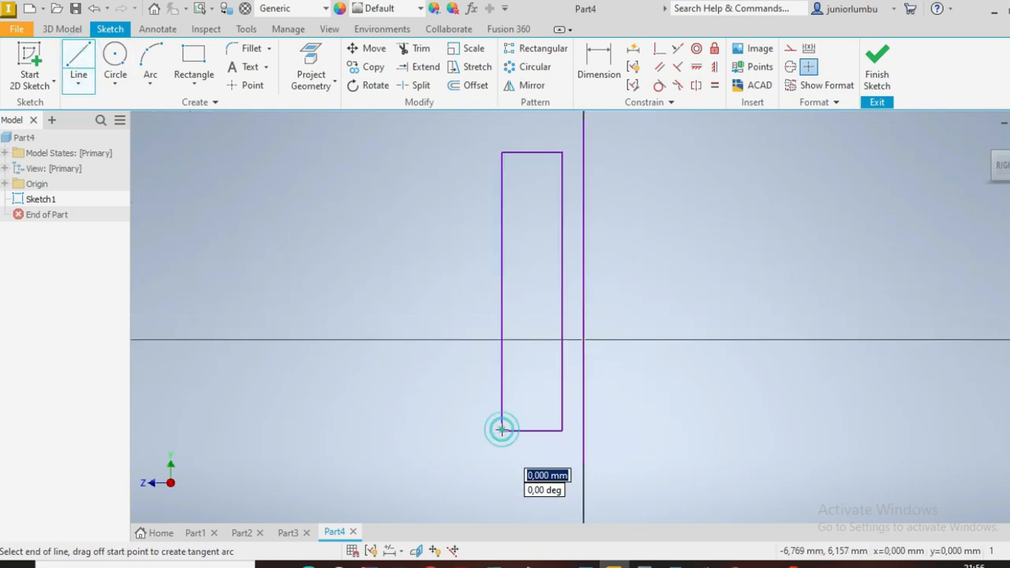
scroll(525, 312, up, 3)
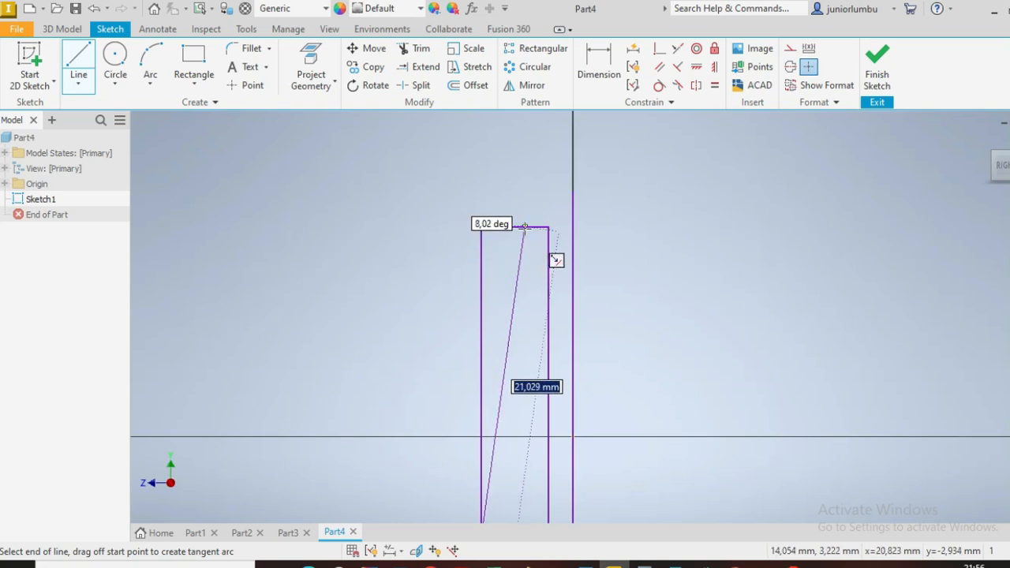
click(524, 226)
scroll(524, 229, down, 2)
Dimension the gap between the rectangle's inner vertical edge and the separate vertical line as 20 mm
click(598, 67)
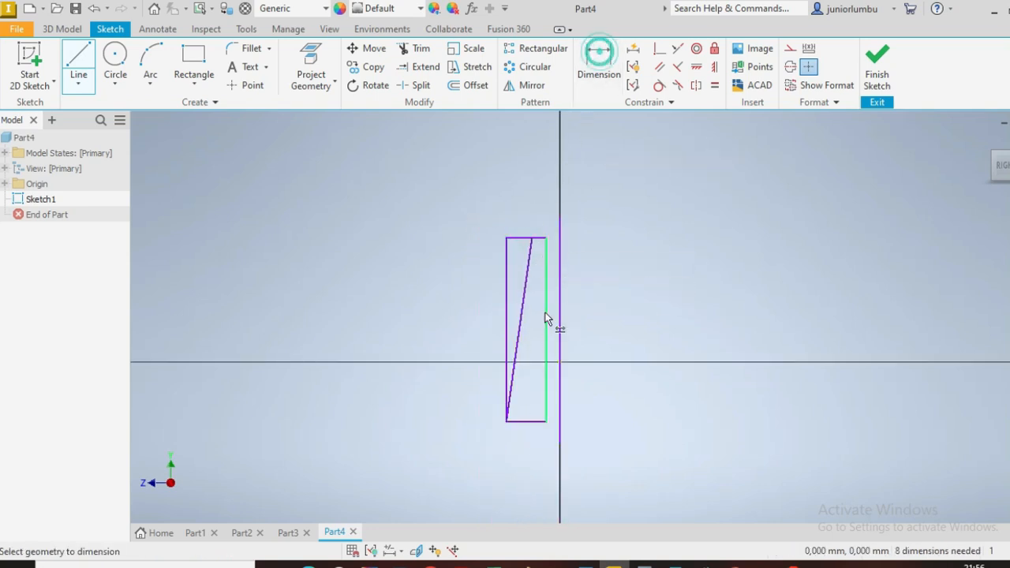
click(545, 269)
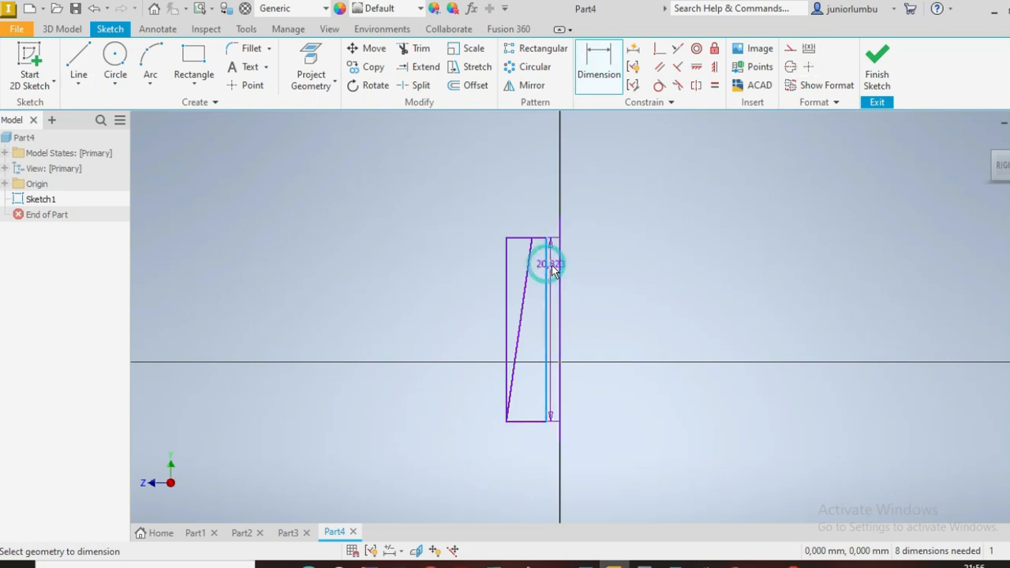
click(560, 271)
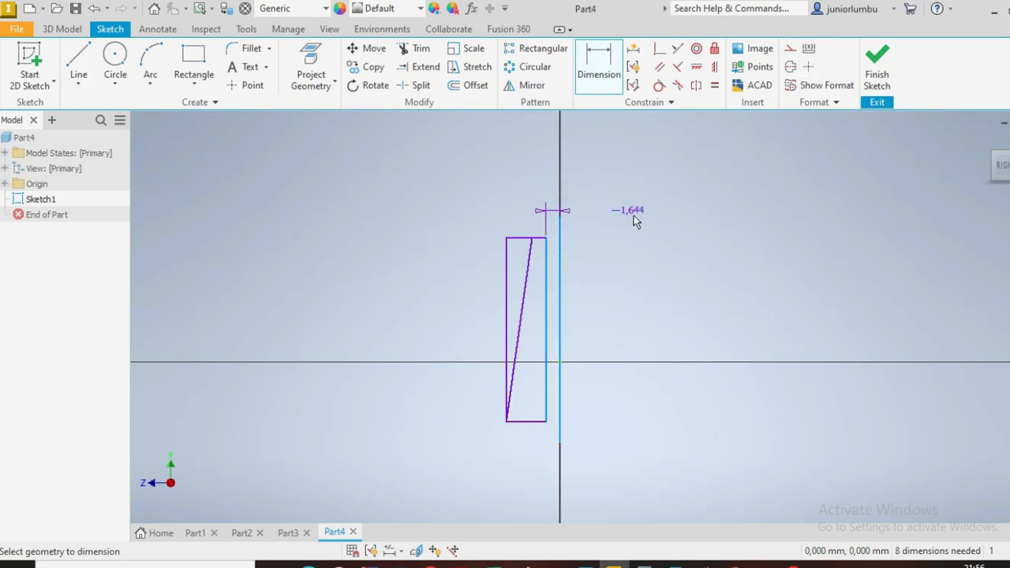
click(633, 216)
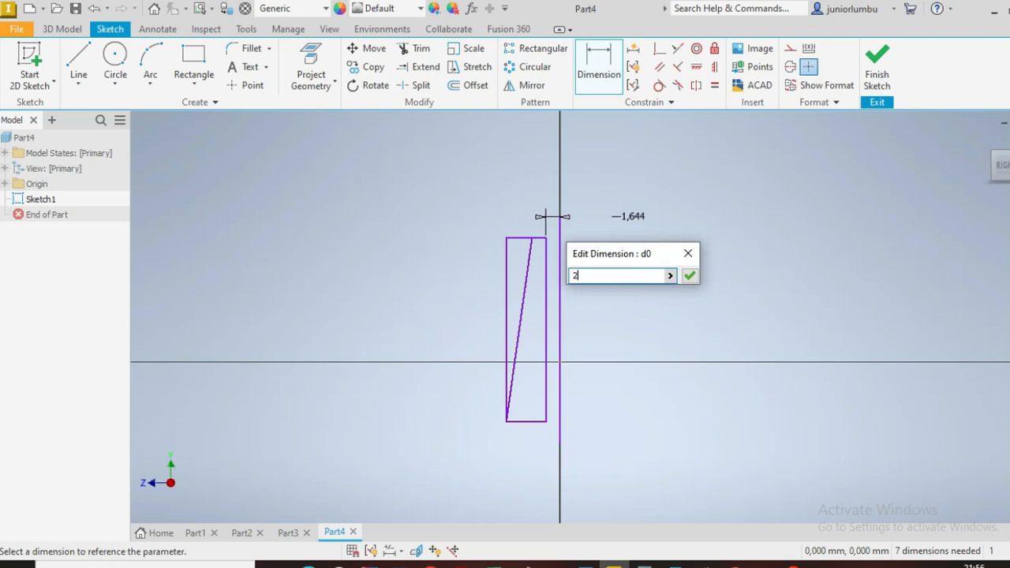
text(20)
key(Return)
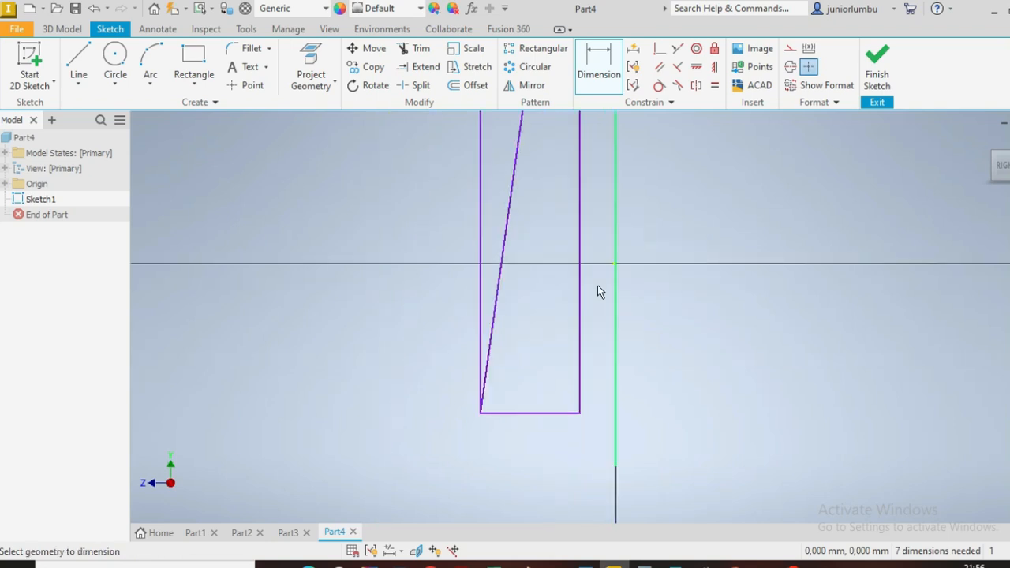
Dimension the rectangle's height and set it to 160 mm
click(541, 274)
click(462, 275)
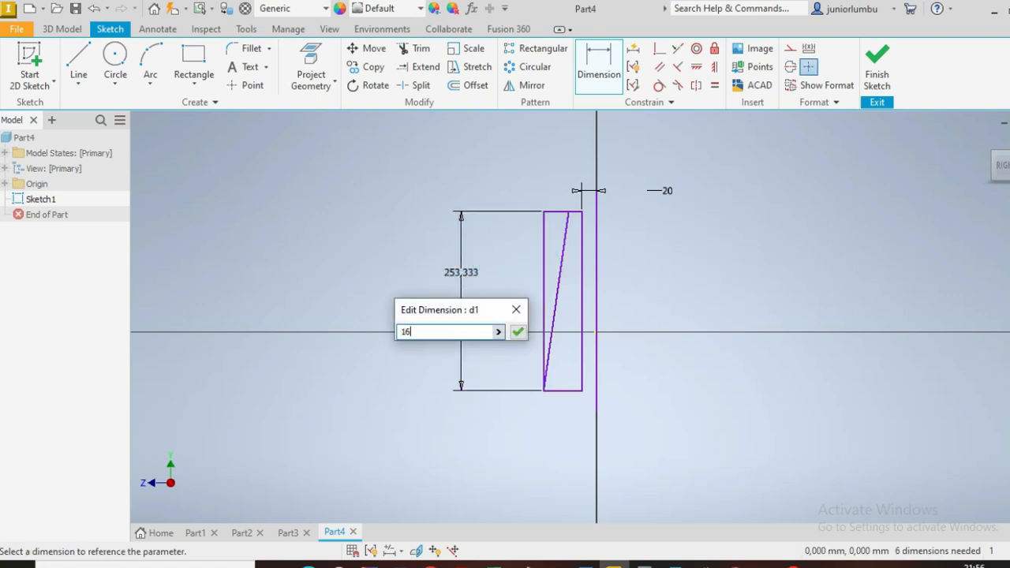
key(Return)
Dimension the slanted line's upper end 25 mm from the rectangle's inner edge and set the rectangle's base width to 60 mm
scroll(593, 284, up, 2)
scroll(583, 288, down, 4)
scroll(577, 291, up, 3)
scroll(561, 260, down, 2)
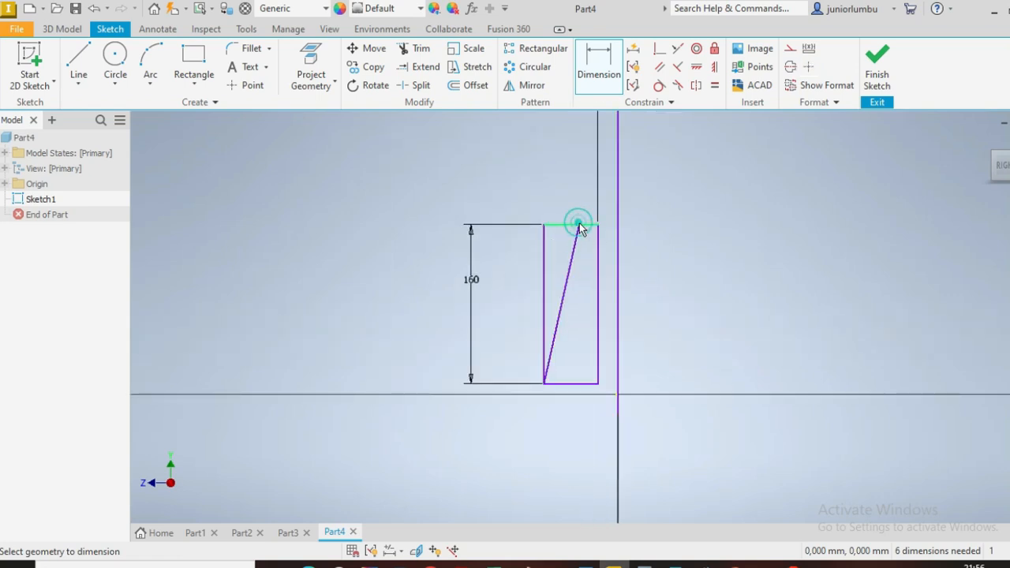
click(566, 192)
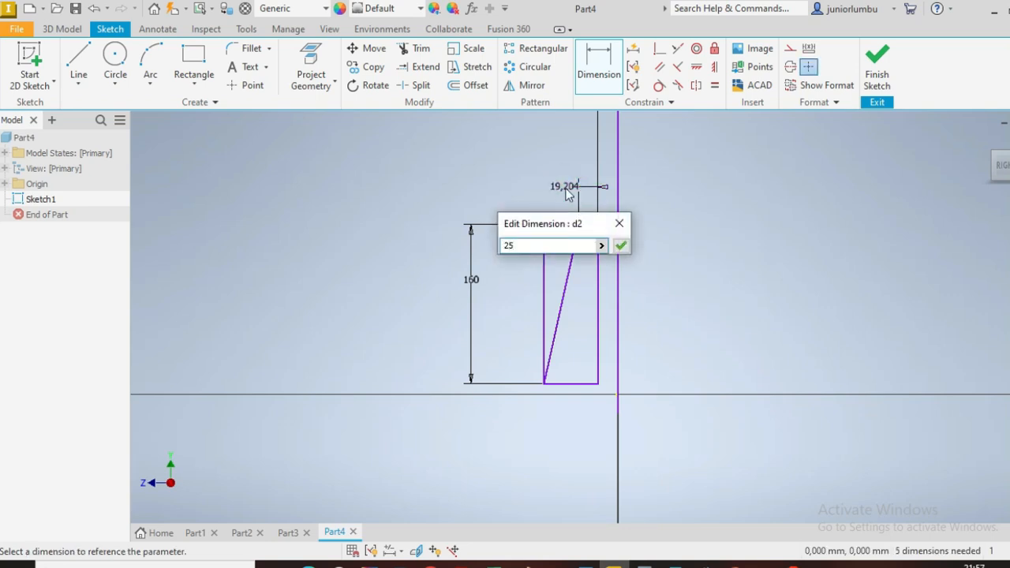
key(Return)
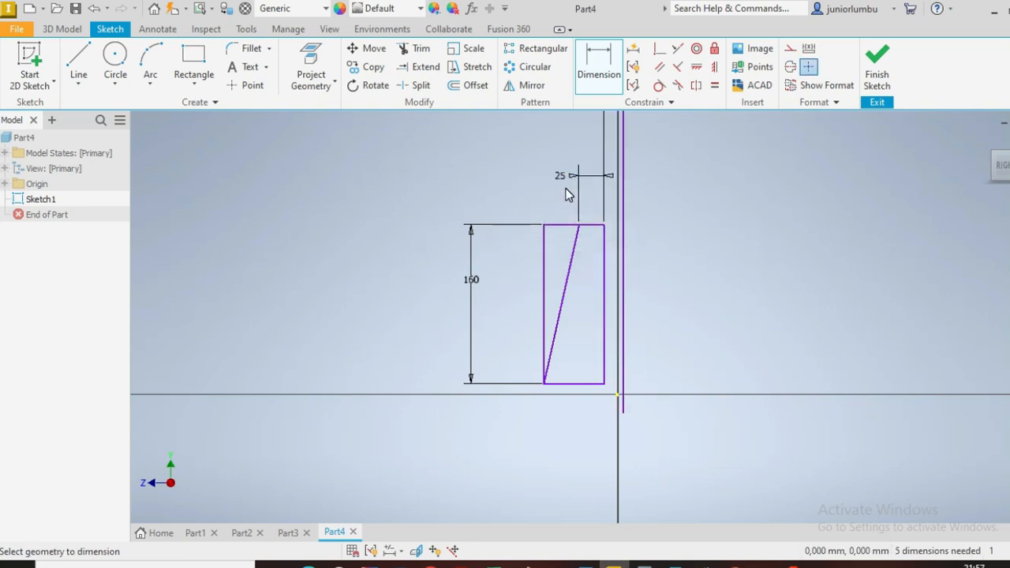
click(563, 385)
click(543, 423)
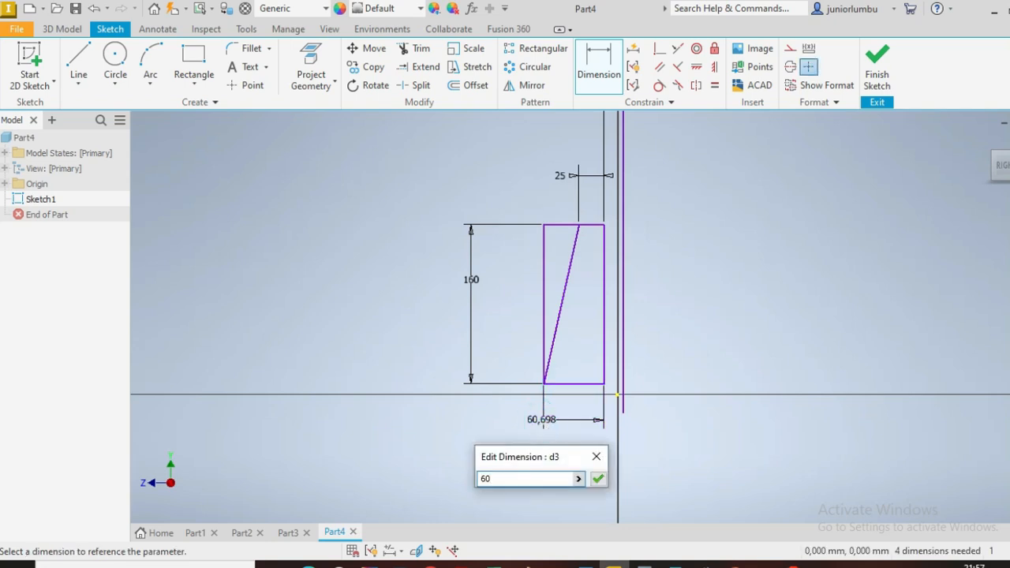
key(Return)
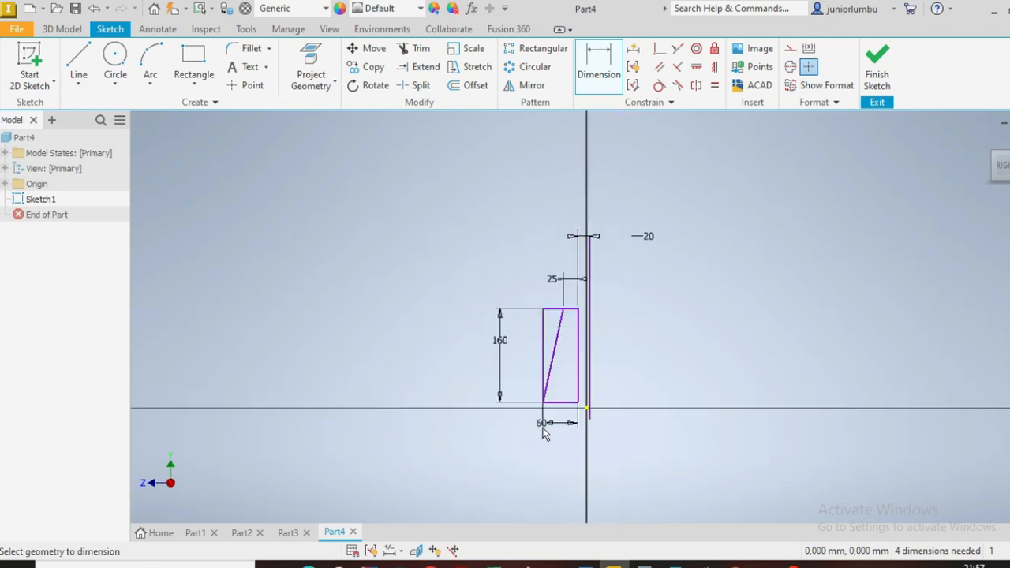
scroll(558, 403, up, 5)
scroll(566, 381, down, 4)
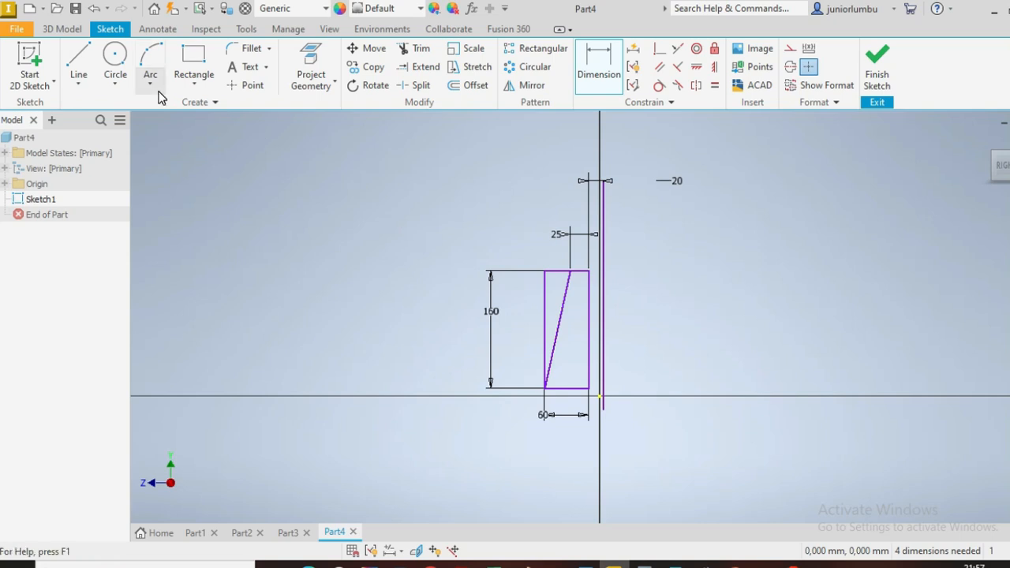
Revolve the region between the slanted line and the rectangle's inner edge 360 degrees around the separate vertical line
click(63, 30)
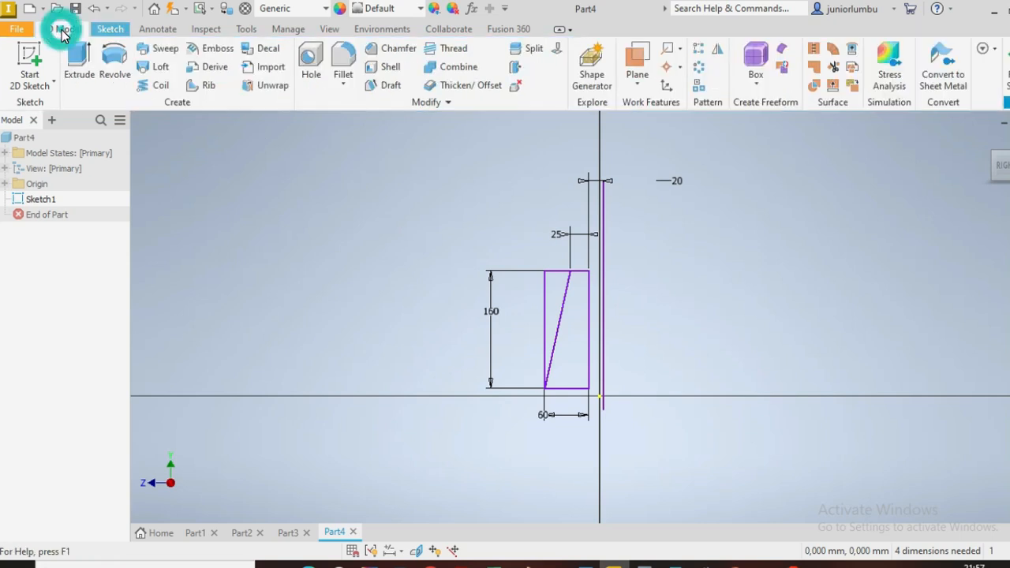
click(113, 64)
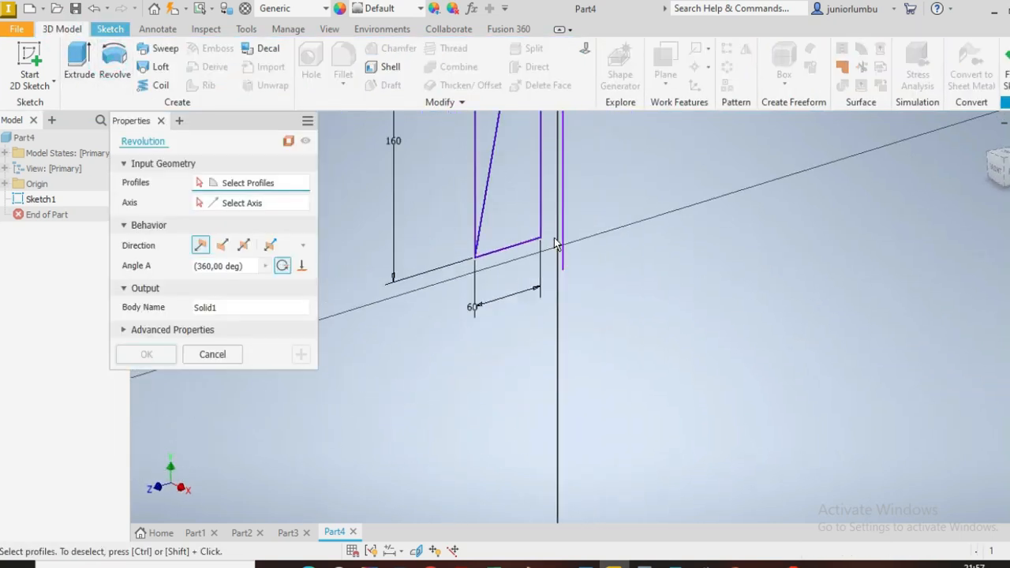
scroll(539, 192, down, 5)
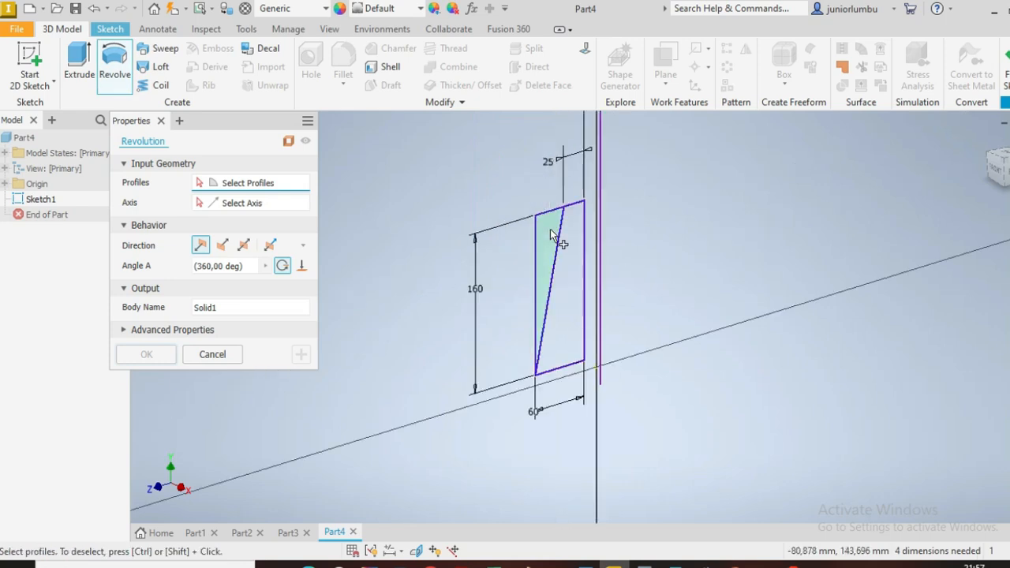
click(578, 239)
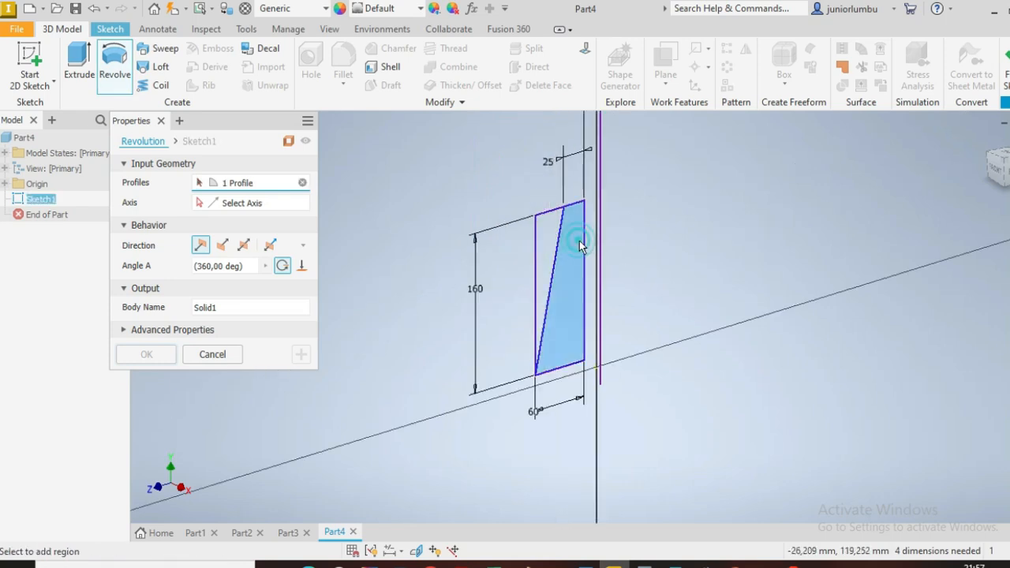
click(240, 204)
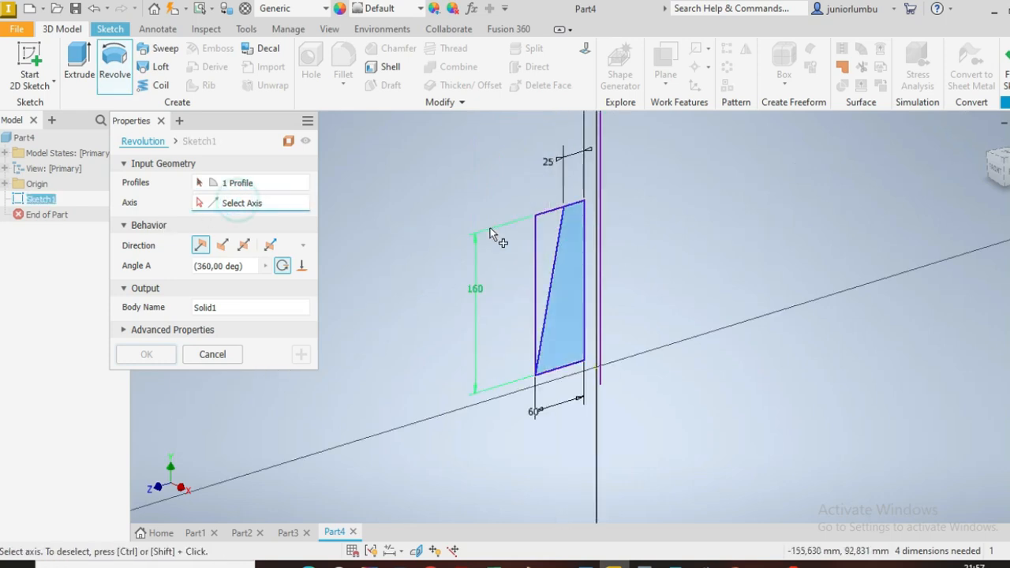
click(601, 255)
scroll(590, 278, up, 2)
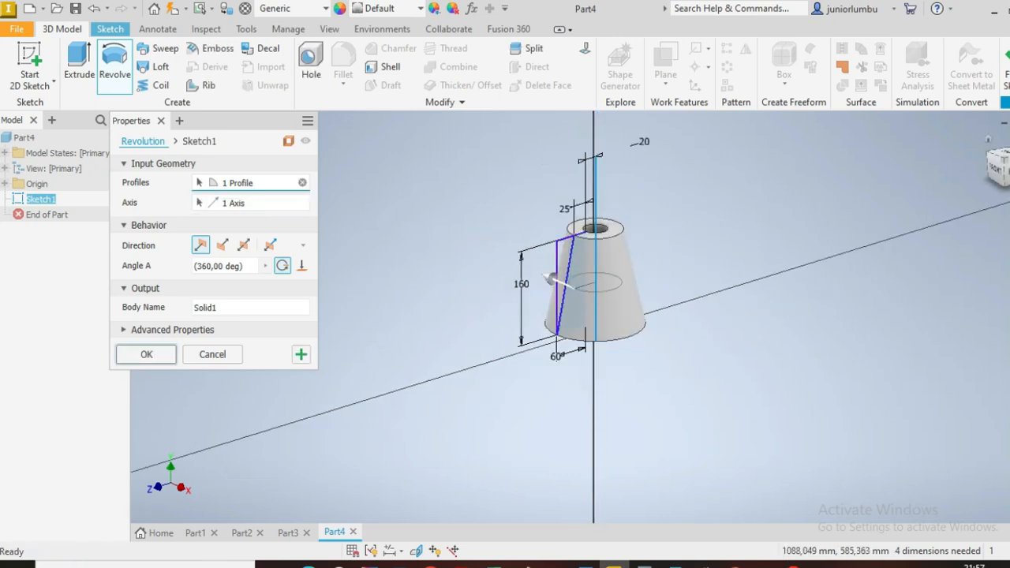
shift+middle_drag(580, 255, 972, 208)
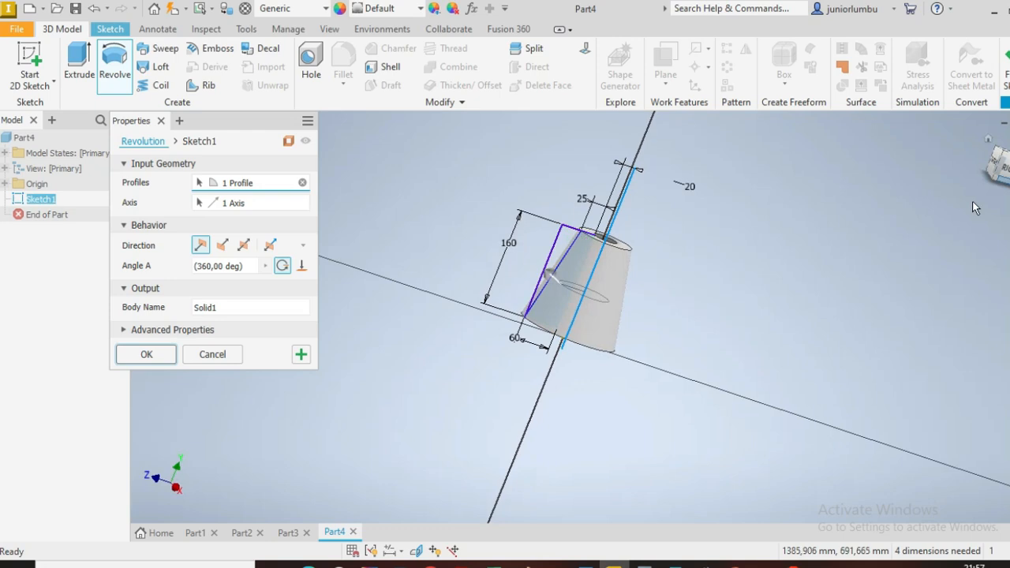
click(146, 355)
Assign Steel, Carbon from the Inventor Material Library as the hollow cone's material
mouse_move(577, 315)
shift+middle_down()
mouse_move(599, 347)
mouse_move(591, 324)
shift+middle_up()
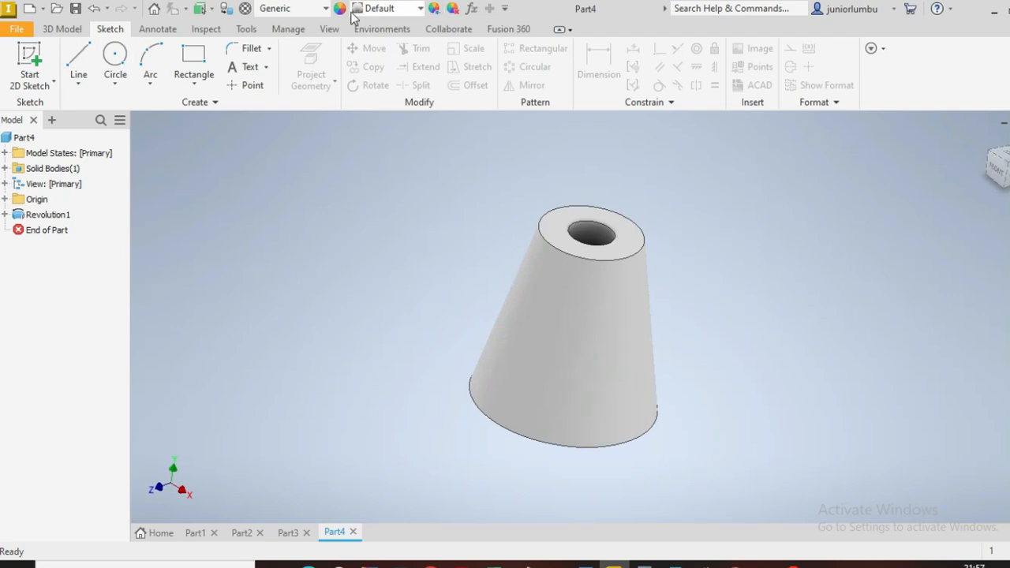
click(324, 9)
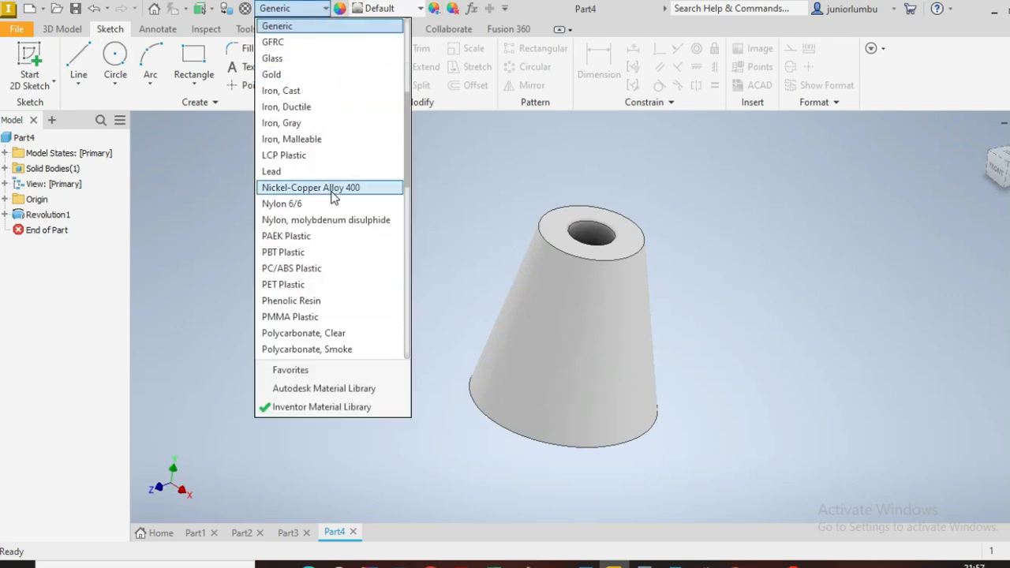
scroll(343, 265, down, 4)
scroll(343, 268, down, 5)
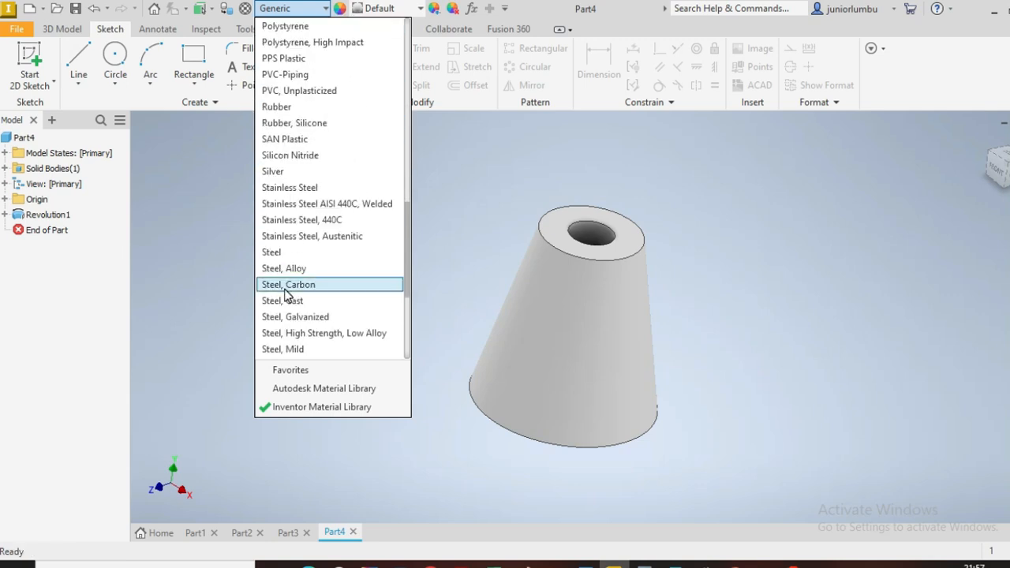
click(284, 288)
mouse_move(577, 315)
shift+middle_down()
mouse_move(577, 205)
mouse_move(647, 260)
mouse_move(552, 237)
mouse_move(442, 244)
mouse_move(544, 276)
mouse_move(608, 315)
mouse_move(505, 300)
mouse_move(442, 260)
mouse_move(536, 237)
mouse_move(576, 315)
mouse_move(552, 236)
mouse_move(505, 283)
mouse_move(442, 260)
mouse_move(536, 316)
mouse_move(615, 260)
mouse_move(552, 237)
mouse_move(489, 284)
mouse_move(568, 237)
mouse_move(552, 284)
mouse_move(576, 315)
mouse_move(577, 347)
shift+middle_up()
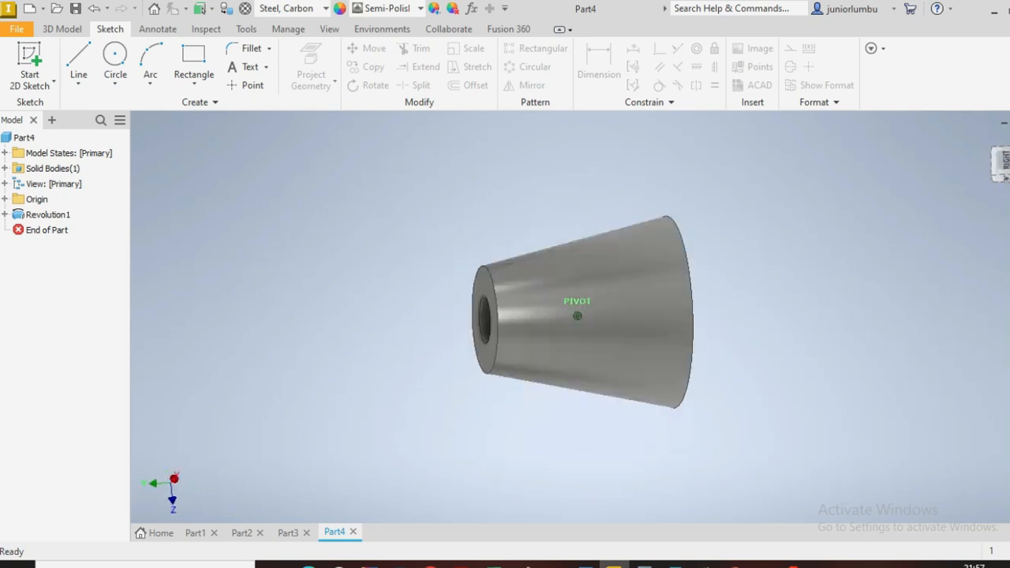